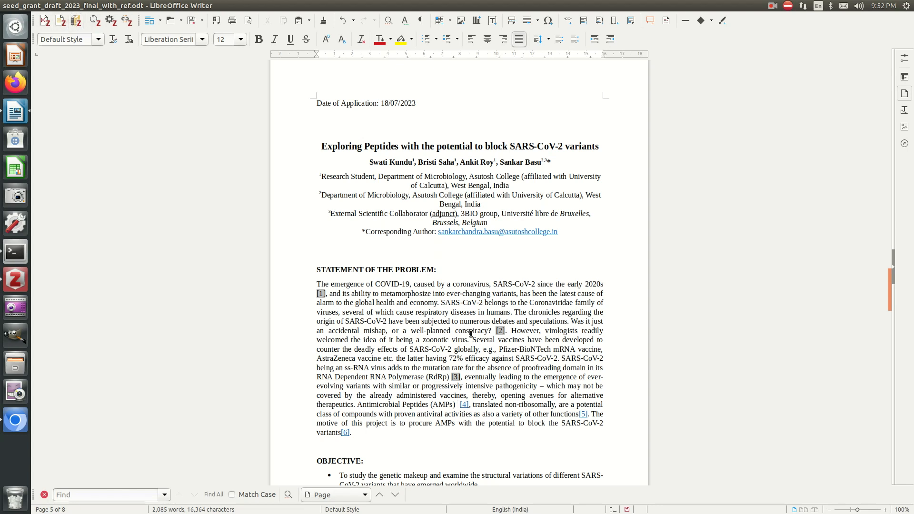
left_click(18, 255)
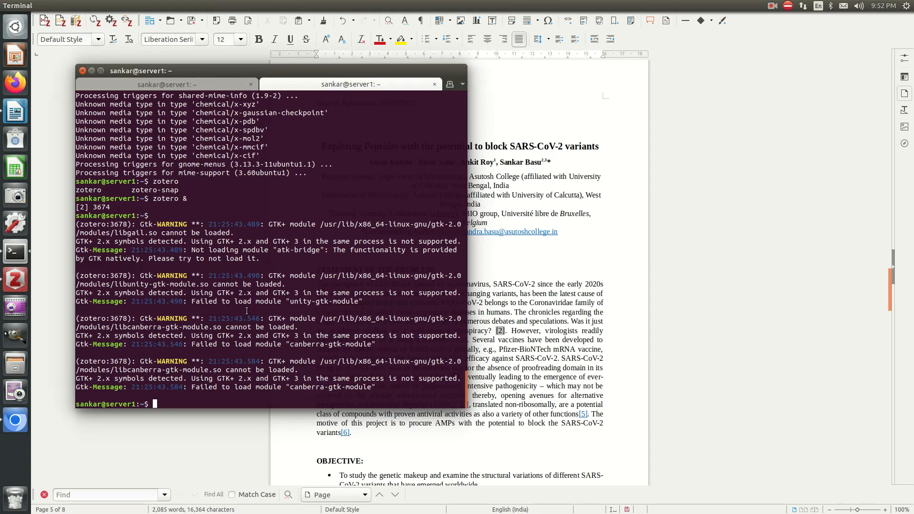
left_click(93, 70)
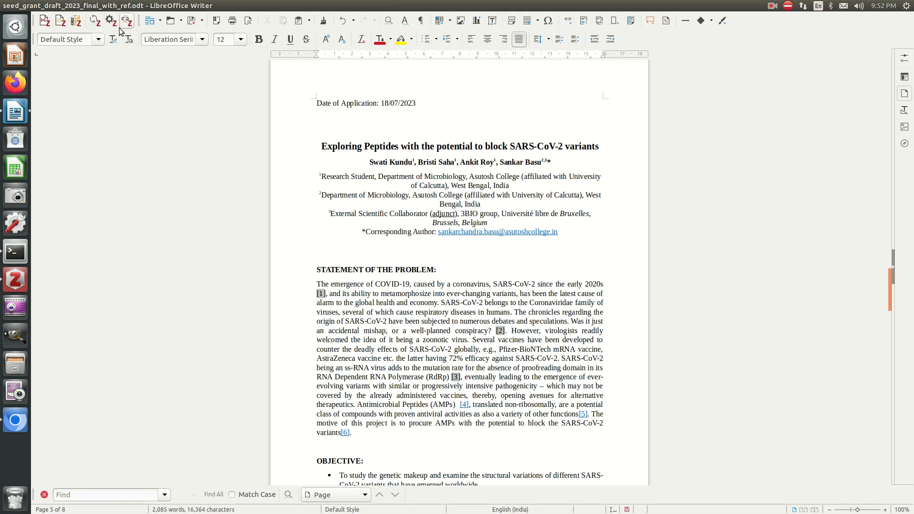
left_click(23, 421)
left_click(114, 312)
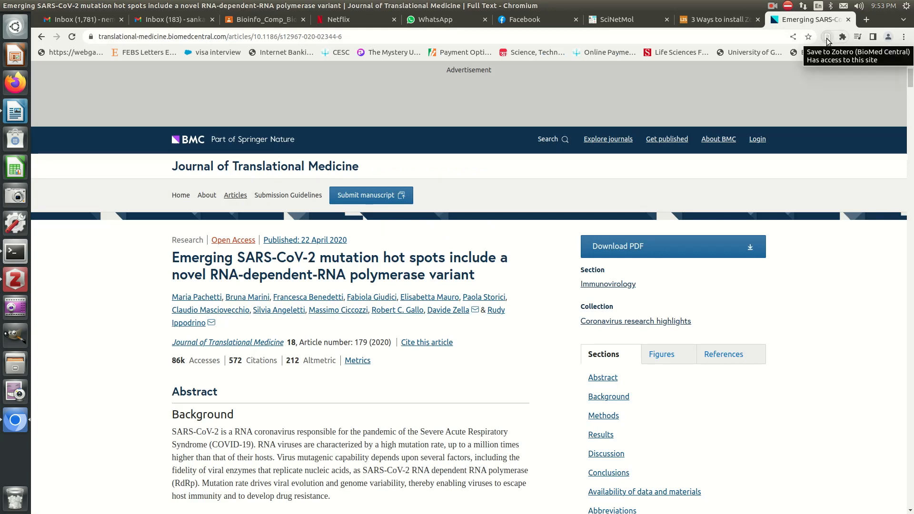
- Switch to LibreOffice Writer and copy the DOI link of reference 4 in the manual References list
left_click(10, 114)
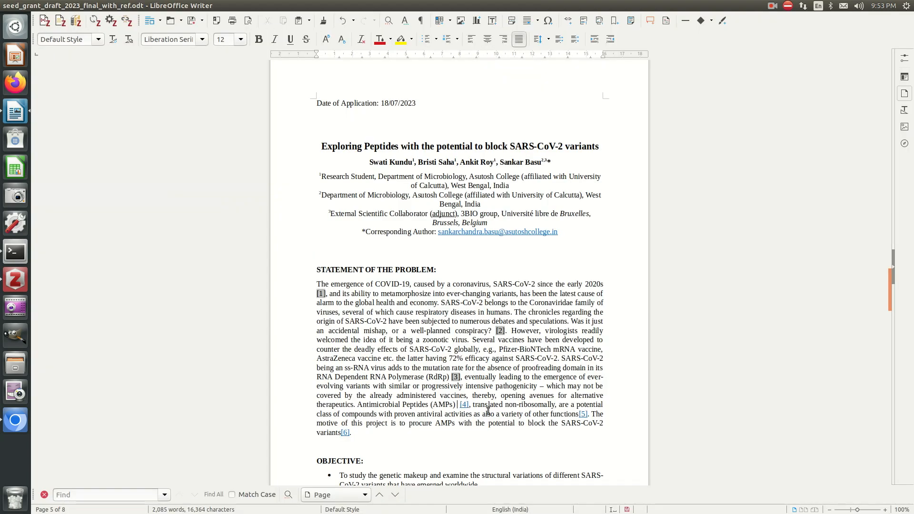
key("Down")
key("Down")
key("Down")
key("Down")
key("Down")
key("Down")
key("Down")
key("Down")
key("Down")
key("Down")
key("Down")
key("Down")
key("Down")
key("Down")
key("Down")
key("Down")
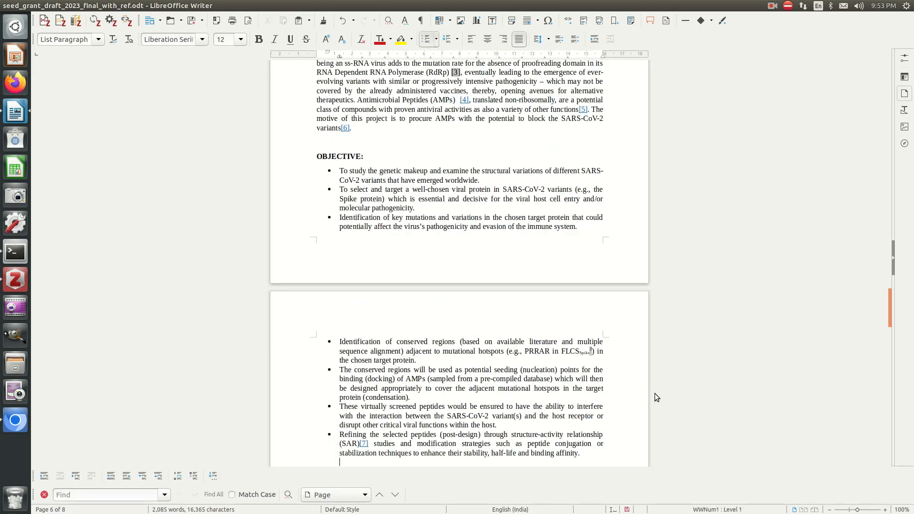
key("Down")
key("Down")
key("Down")
key("Down")
key("Down")
key("Down")
key("Down")
key("Down")
key("Down")
key("Down")
key("Down")
key("Down")
key("Down")
key("Down")
key("Down")
key("Down")
key("Down")
key("Down")
key("Down")
key("Down")
key("Down")
key("Down")
key("Down")
key("Down")
key("Down")
key("Down")
key("Down")
key("Down")
key("Down")
key("Down")
key("Down")
key("Down")
key("Down")
key("Down")
key("Down")
key("Down")
key("Down")
key("Down")
key("Down")
key("Down")
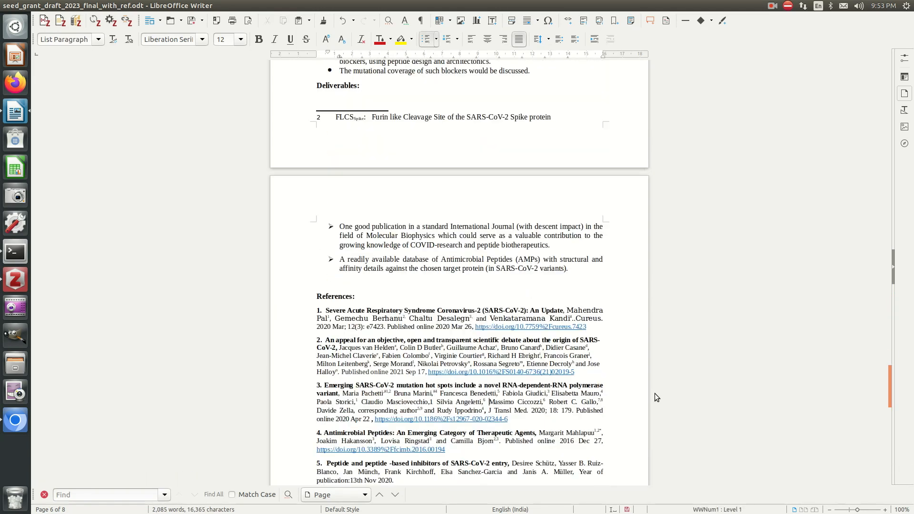
key("Down")
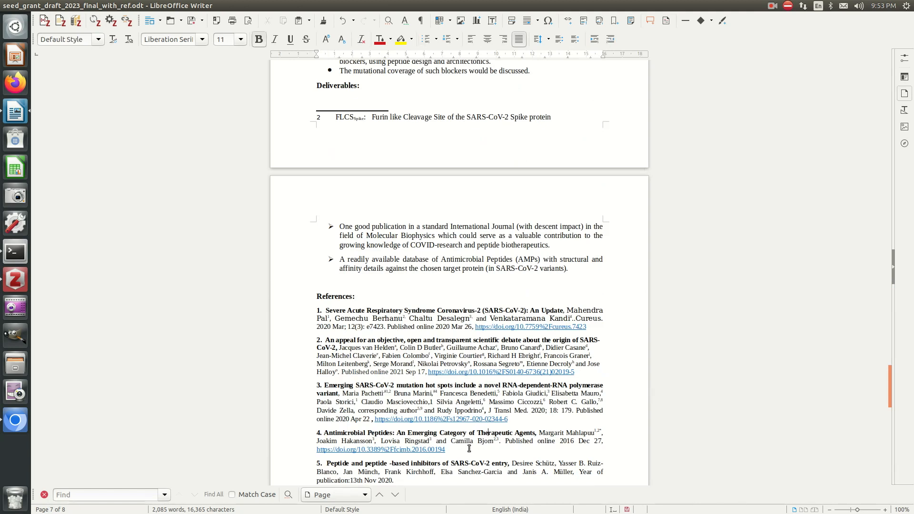
left_click(453, 451)
key("shift+Home")
key("ctrl+c")
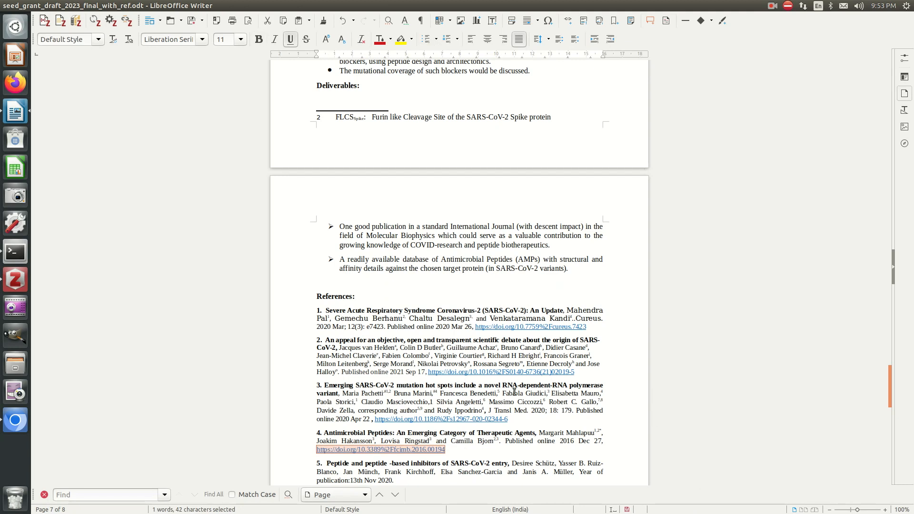
left_click(484, 402)
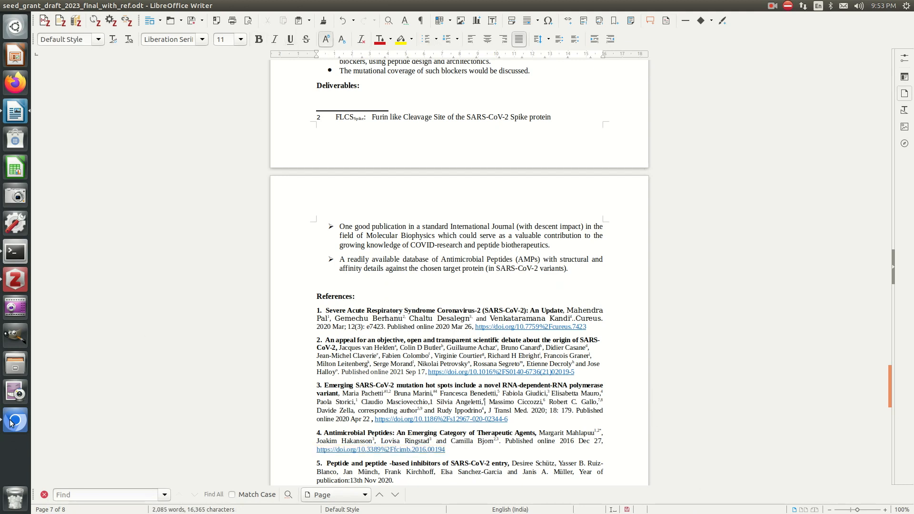
- Switch to Chromium and open the copied DOI link in a new tab
left_click(13, 421)
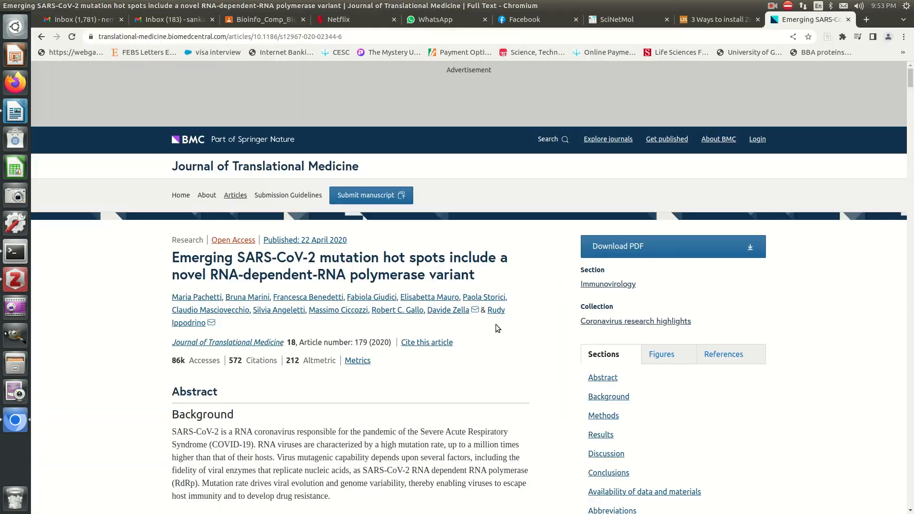
left_click(867, 21)
left_click(311, 37)
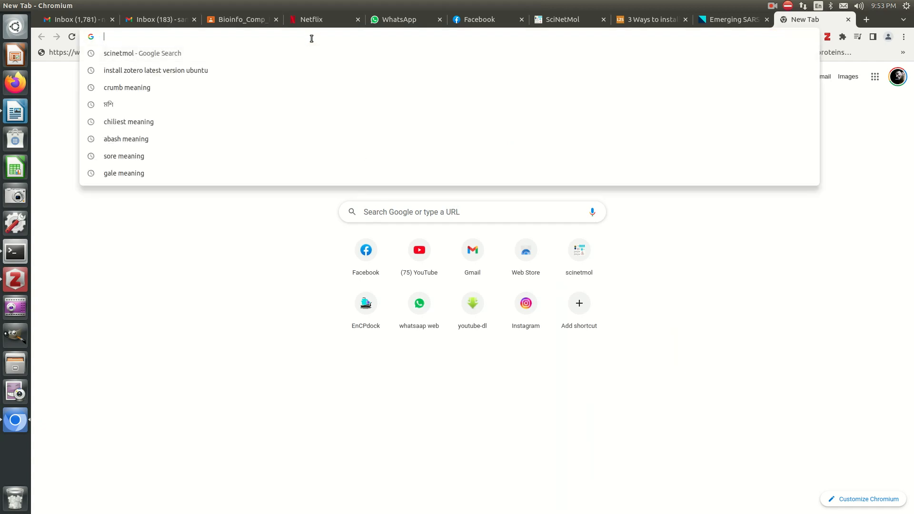
key("ctrl+v")
key("Return")
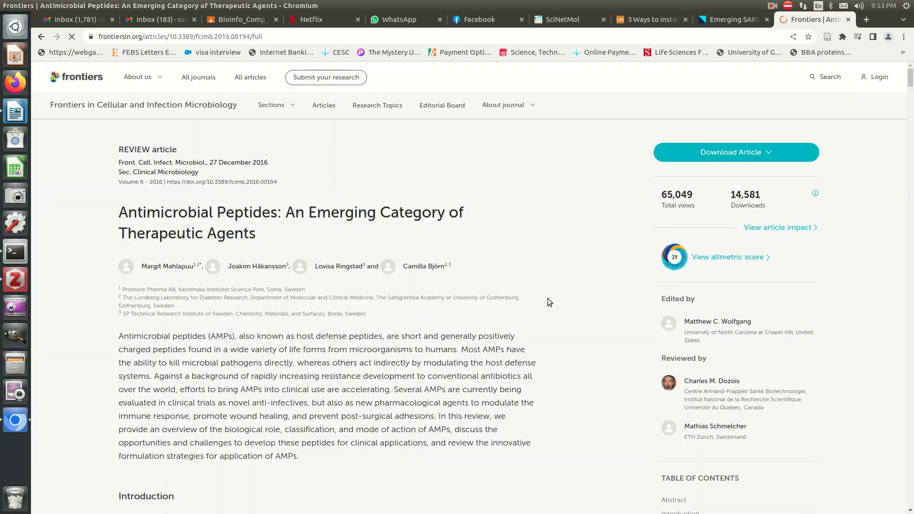
- Save the Frontiers article with its full-text PDF to My Library in Zotero, and check its entry there
left_click(827, 39)
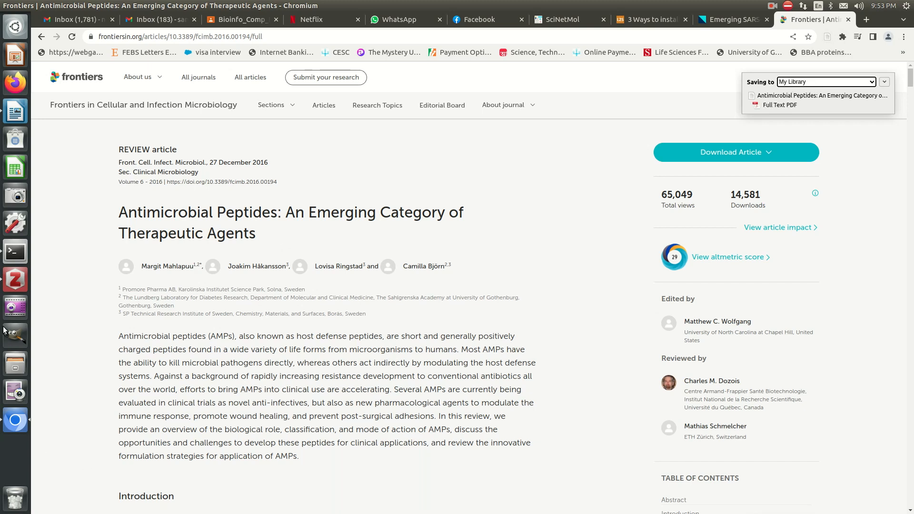
left_click(15, 280)
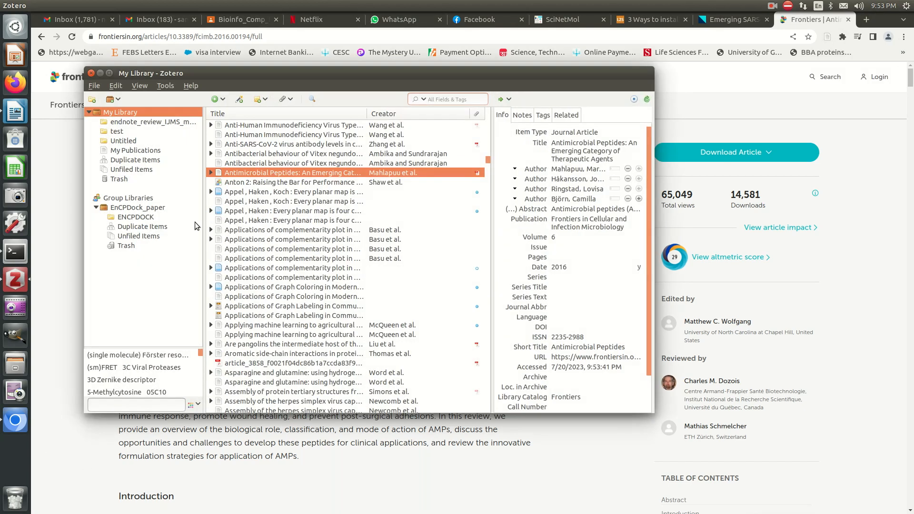
left_click(100, 73)
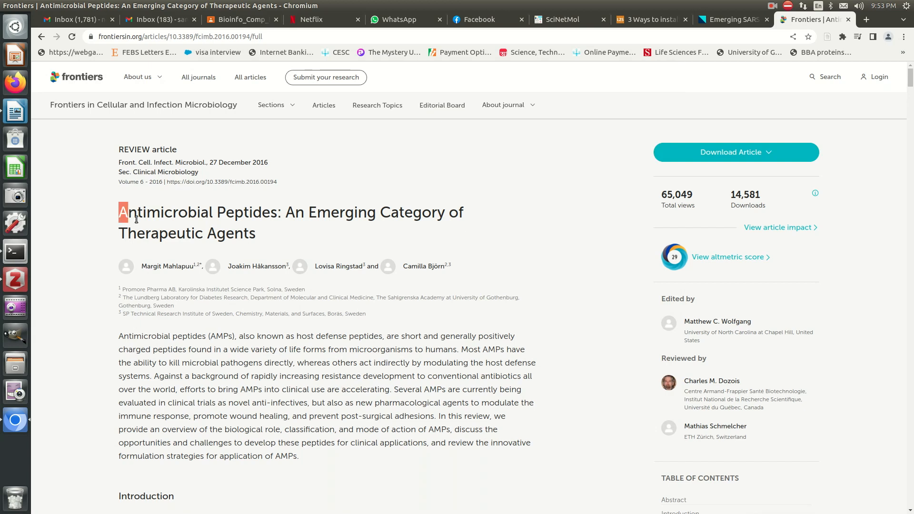
- Copy the article title "Antimicrobial Peptides: An Emerging Category of Therapeutic Agents" from the web page
left_click_drag(121, 216, 259, 237)
right_click(201, 219)
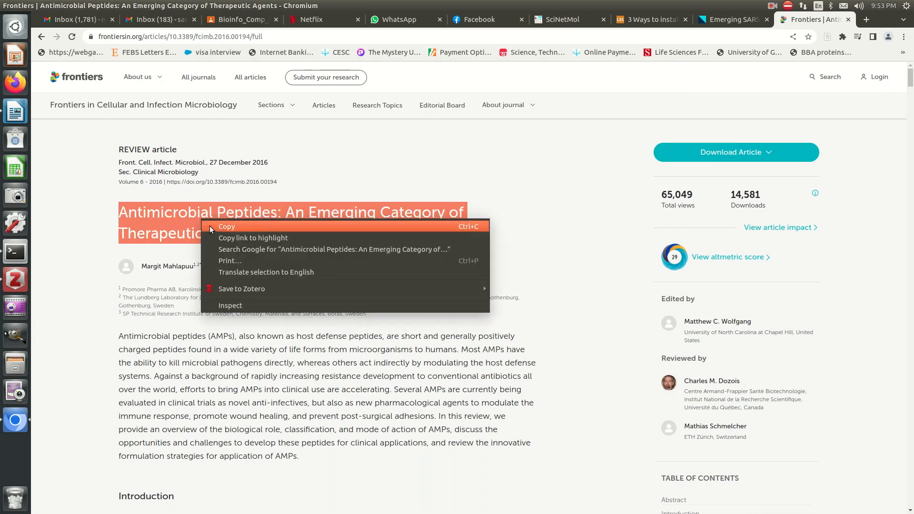
left_click(209, 225)
left_click(344, 236)
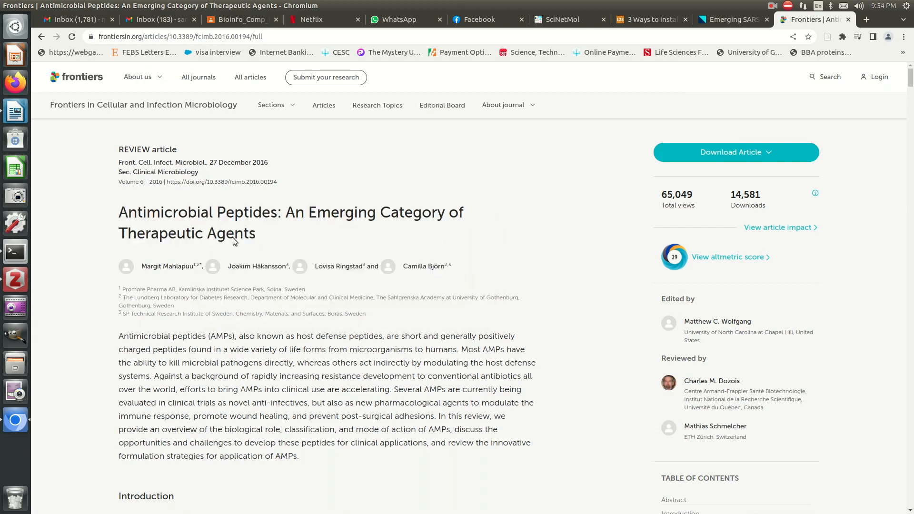
- In Writer, insert a Zotero citation for "Antimicrobial Peptides: An Emerging Category of Therapeutic Agents" after "(AMPs)" in the Statement of the Problem
left_click(19, 112)
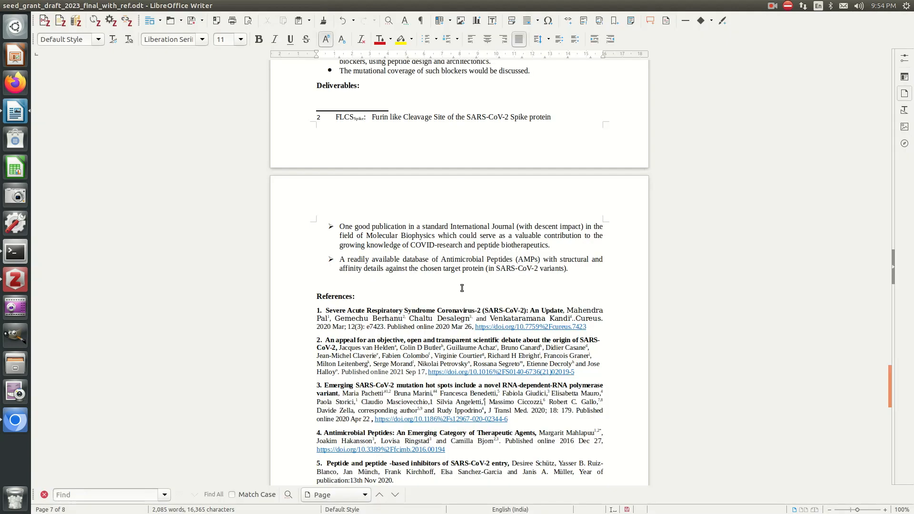
left_click(470, 246)
scroll(655, 242, "up", 15)
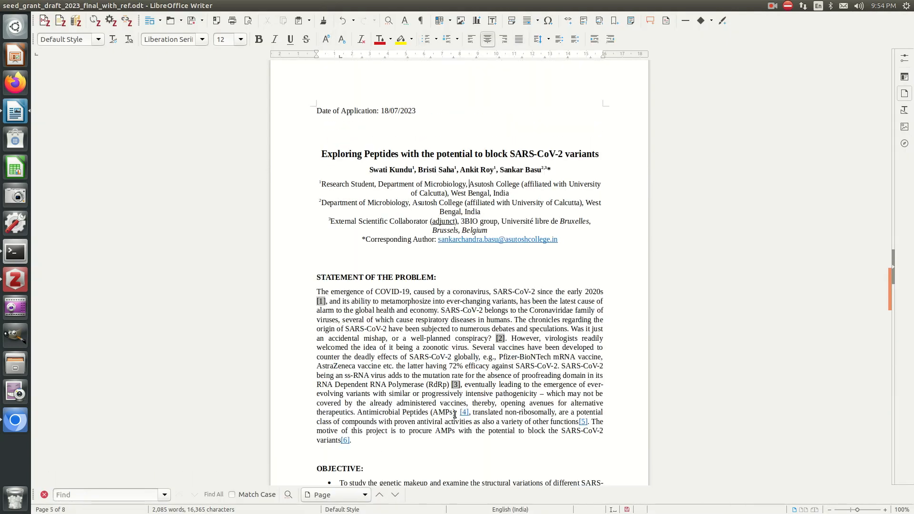
left_click(458, 413)
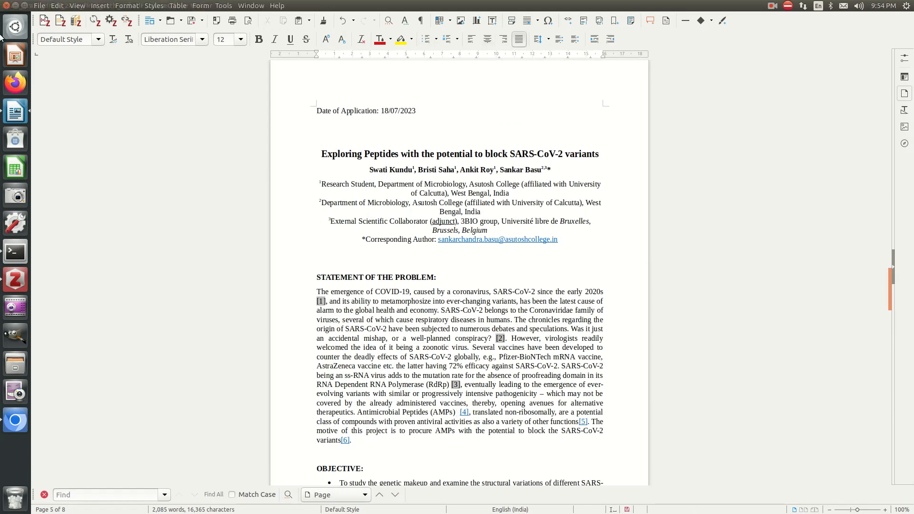
left_click(48, 25)
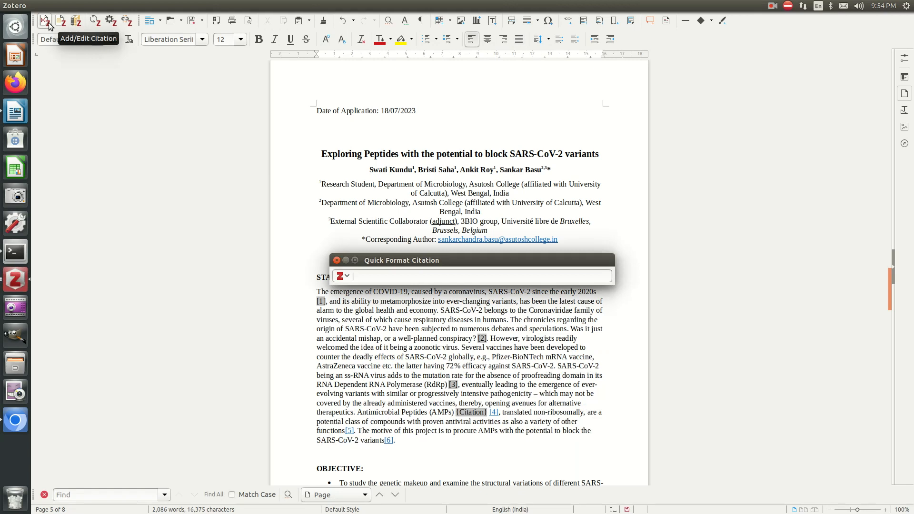
key("ctrl+v")
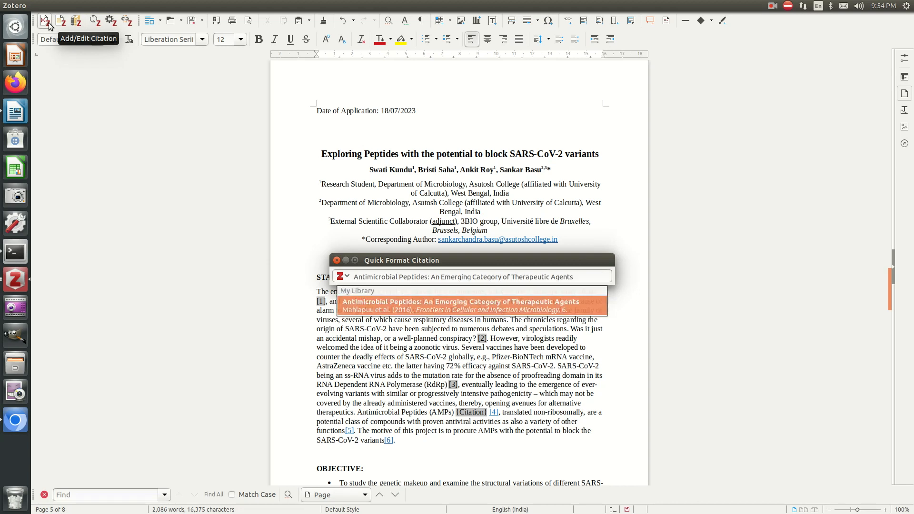
key("Return")
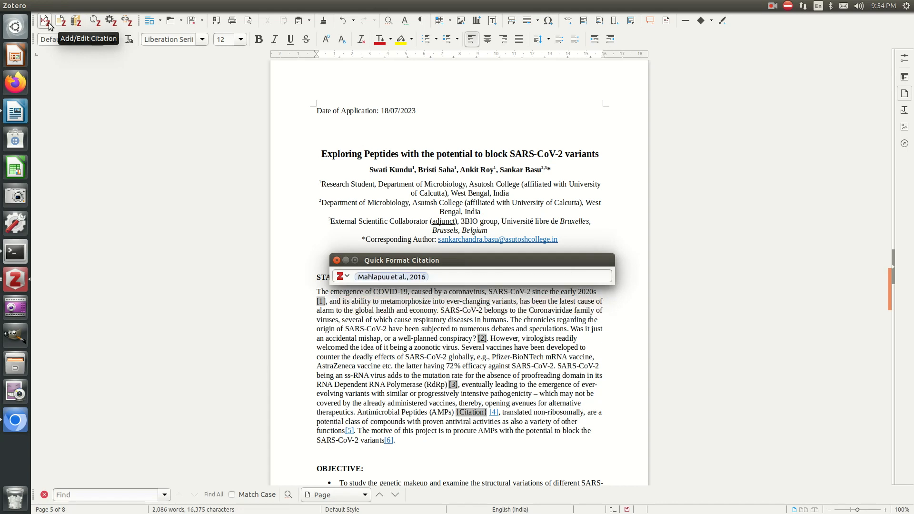
key("Return")
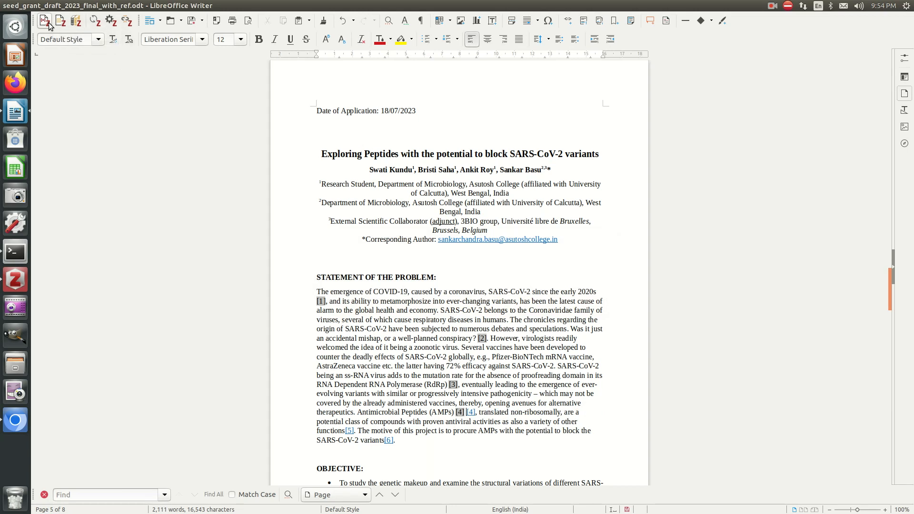
- Delete the old hyperlinked [4] that follows the new Zotero citation after "(AMPs)"
key("Delete")
key("Delete")
key("Delete")
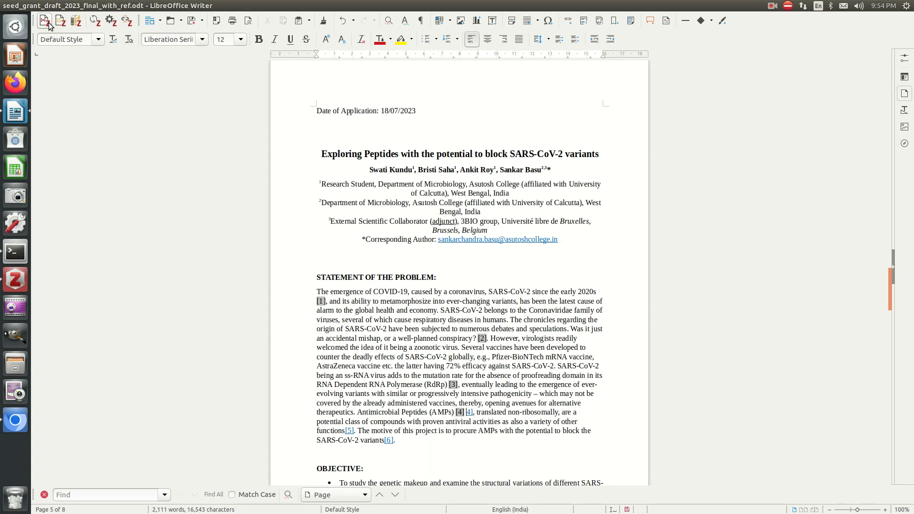
key("Delete")
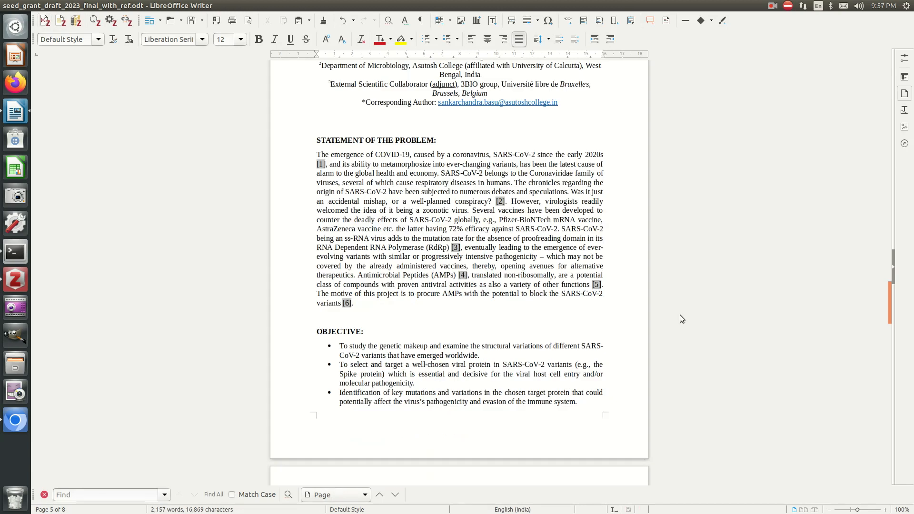
- Compare the manual References list, entries 1 to 10, with the Zotero bibliography below it
key("Page_Down")
key("Page_Down")
key("Page_Down")
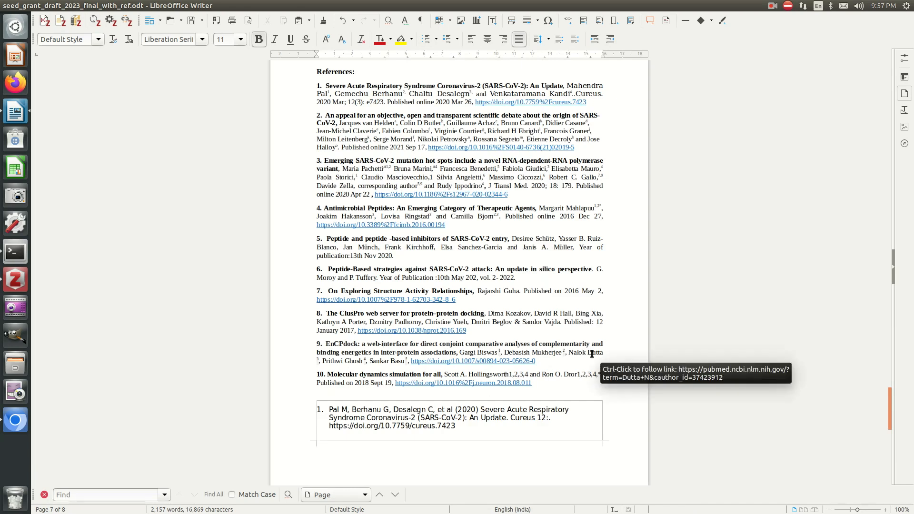
key("ctrl+End")
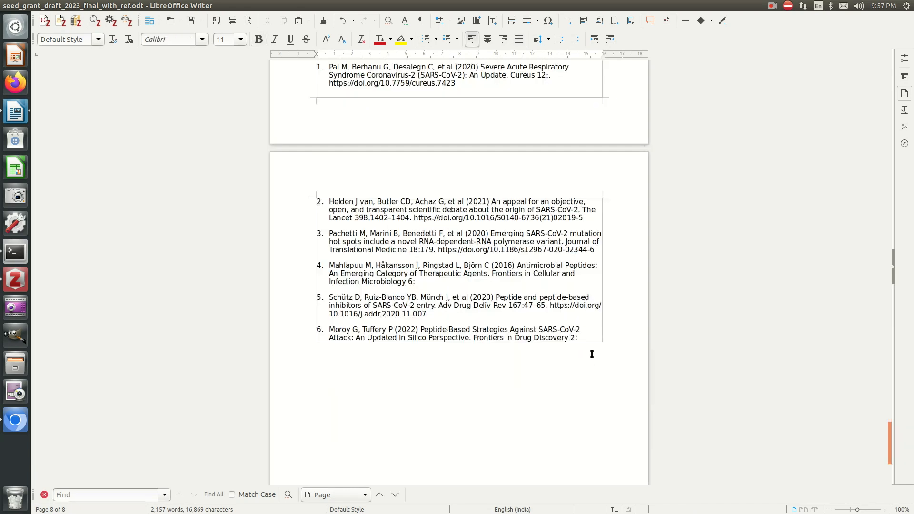
key("Page_Up")
key("Page_Up")
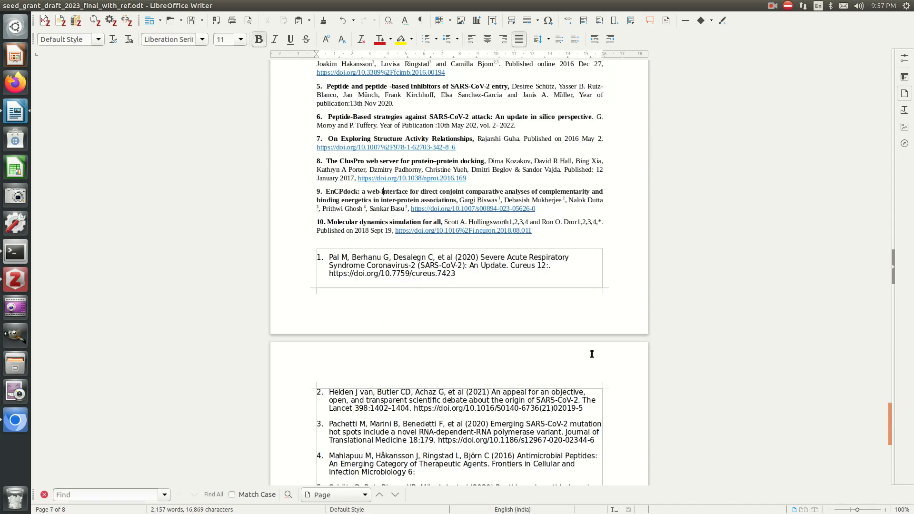
key("Page_Down")
key("Page_Down")
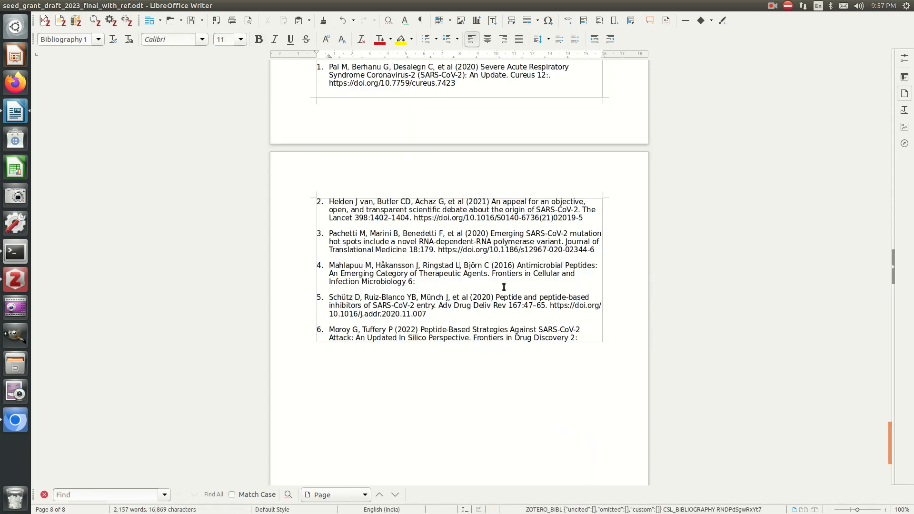
key("Page_Up")
key("Page_Up")
key("Page_Down")
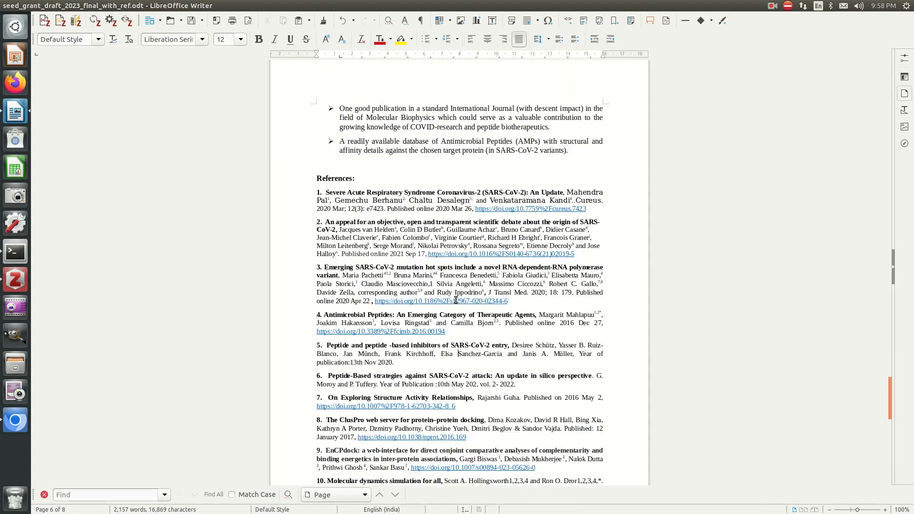
left_click_drag(315, 190, 544, 191)
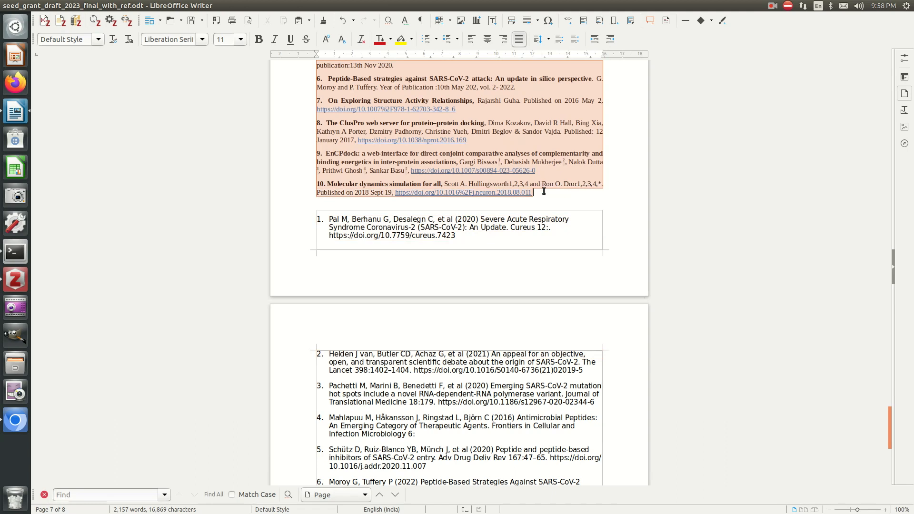
left_click(540, 184)
- Add space between "(SAR)" and the old hyperlinked [7] in the last Objective bullet
key("Page_Up")
key("Page_Up")
key("Page_Up")
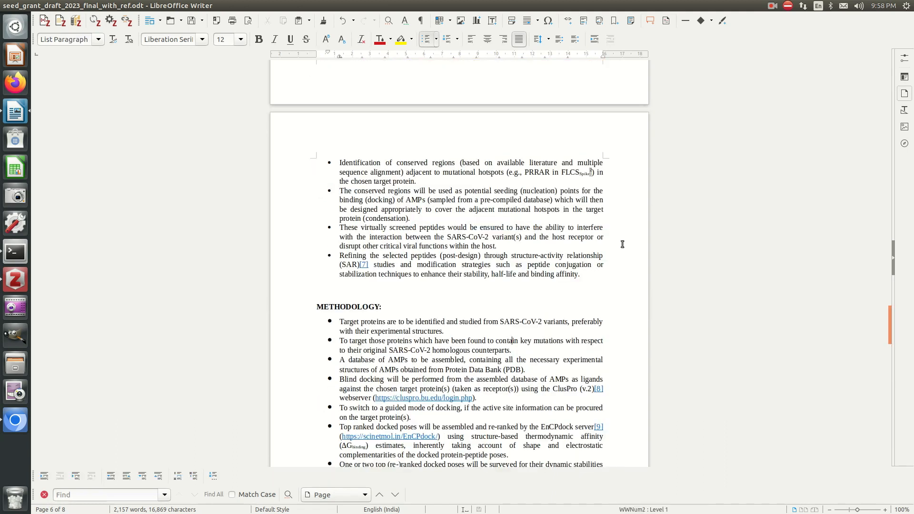
left_click(360, 265)
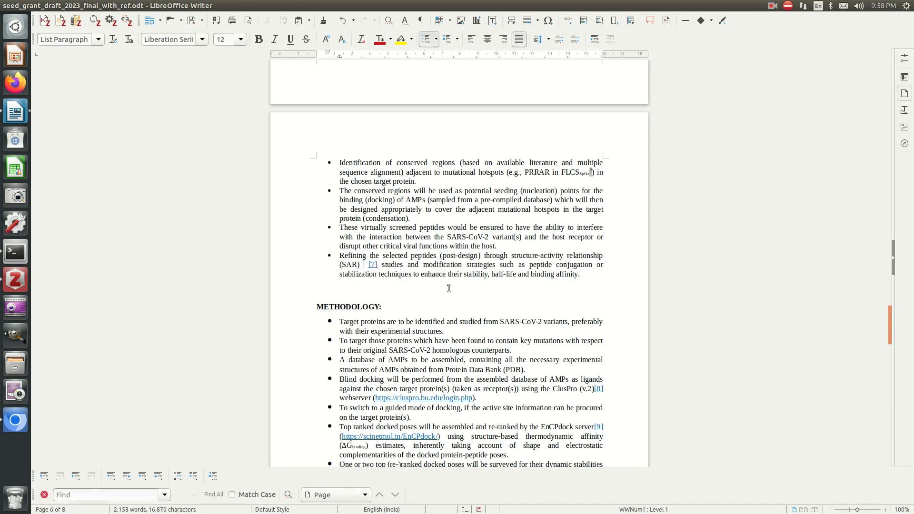
- Copy the DOI link of entry 7 in the manual References list and open it in Chromium
key("Page_Down")
key("Page_Down")
key("Page_Down")
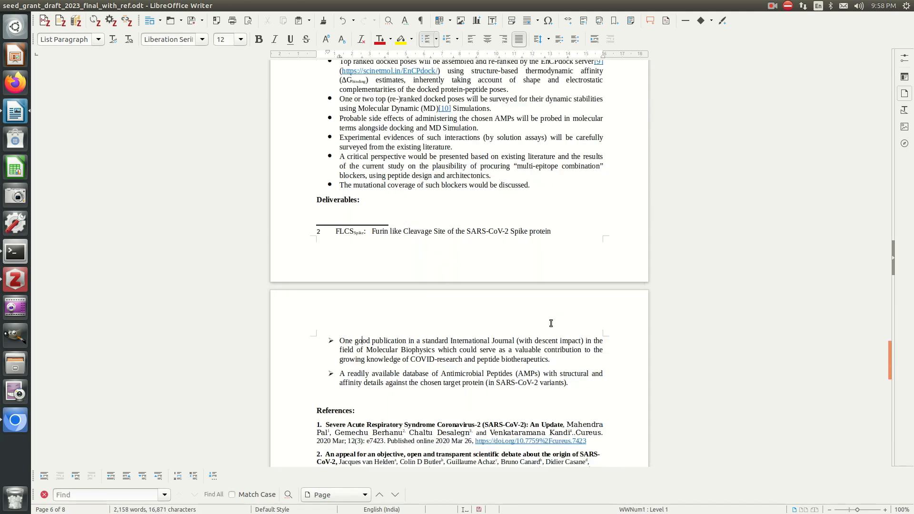
key("Page_Up")
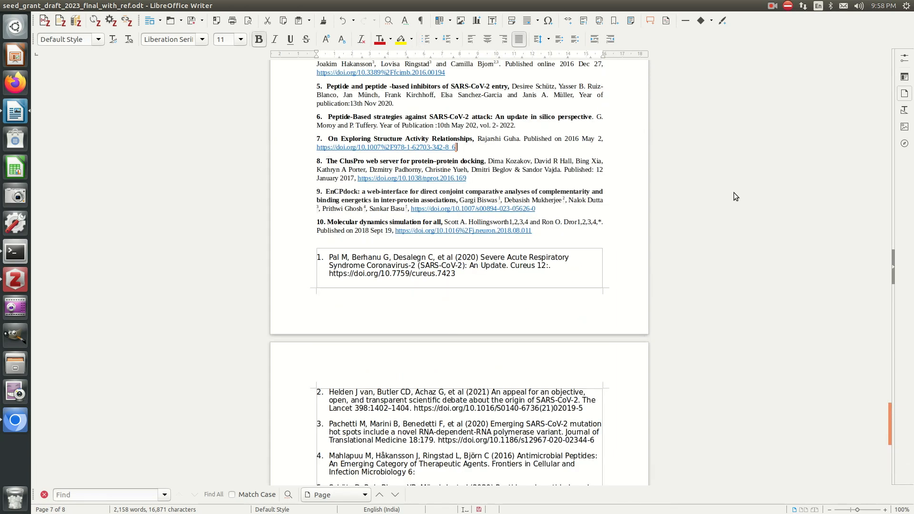
key("shift+Home")
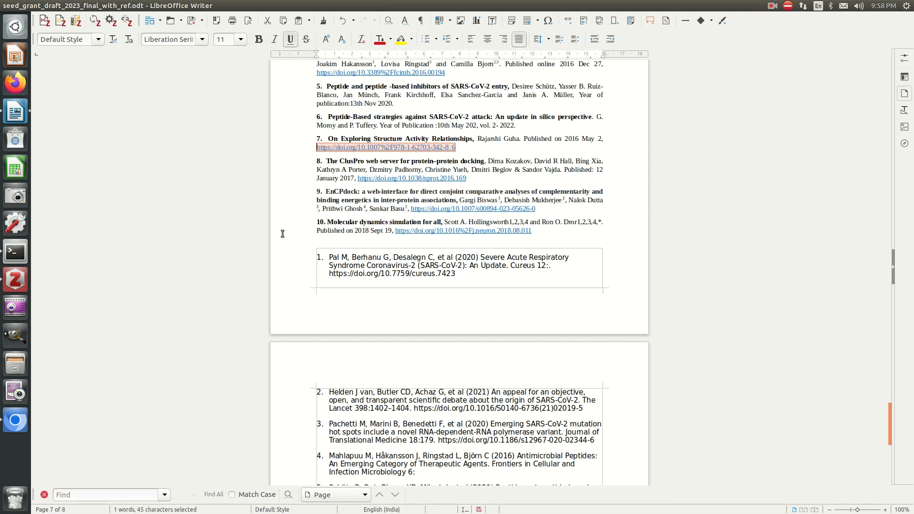
left_click(15, 421)
left_click(216, 38)
key("ctrl+v")
key("Return")
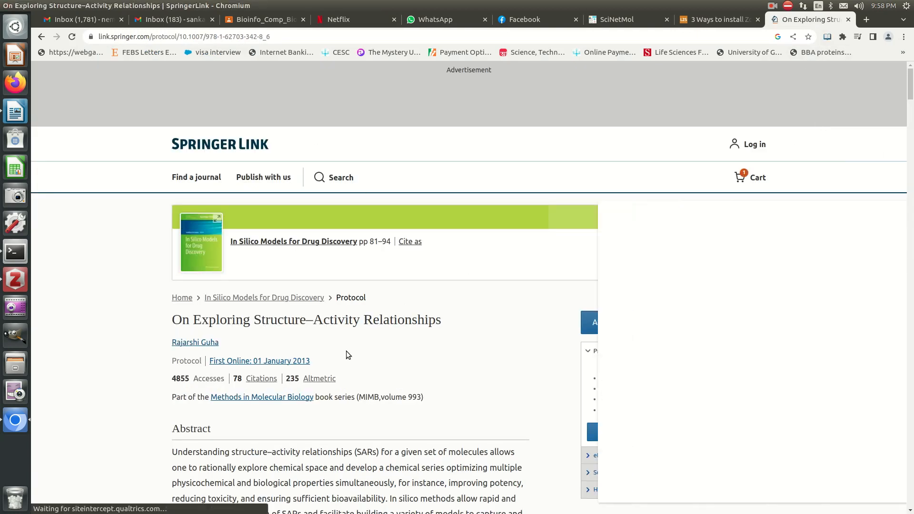
- Copy the article title "On Exploring Structure–Activity Relationships", dismiss the survey pop-up and save the article to Zotero's My Library
left_click_drag(175, 321, 450, 319)
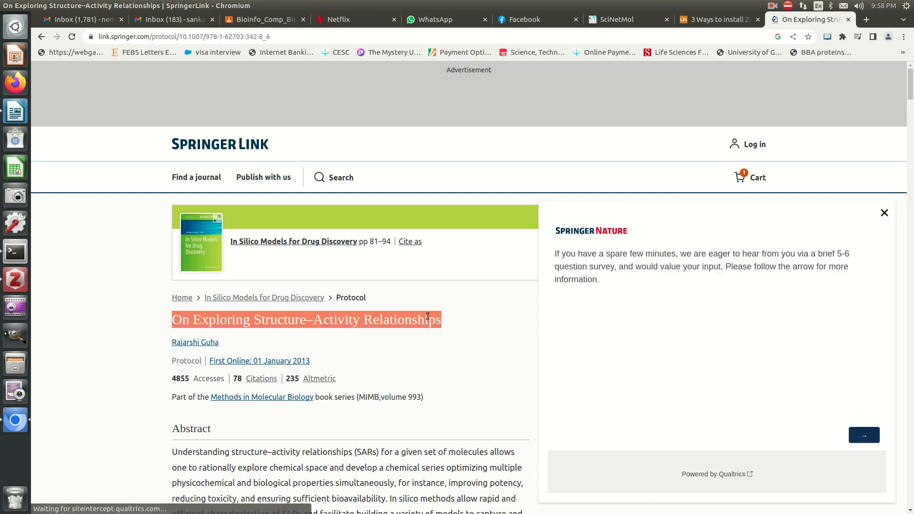
right_click(427, 322)
left_click(434, 327)
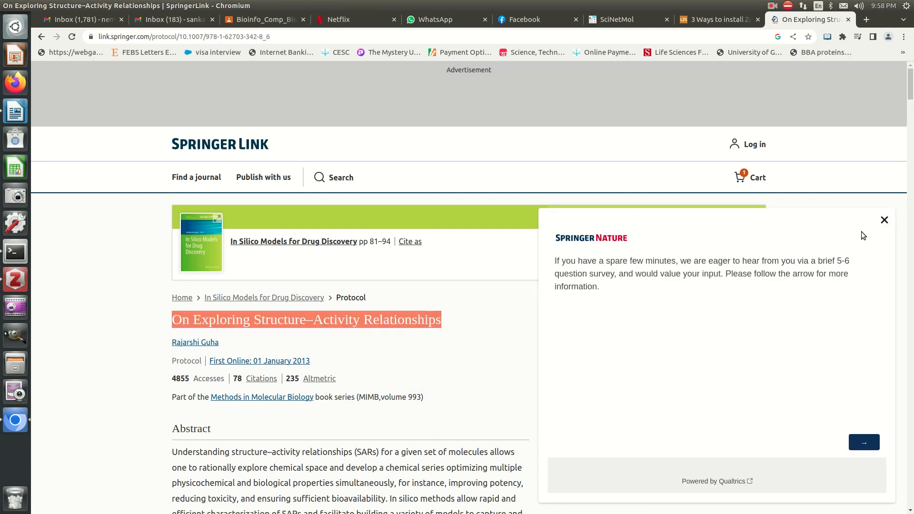
left_click(884, 221)
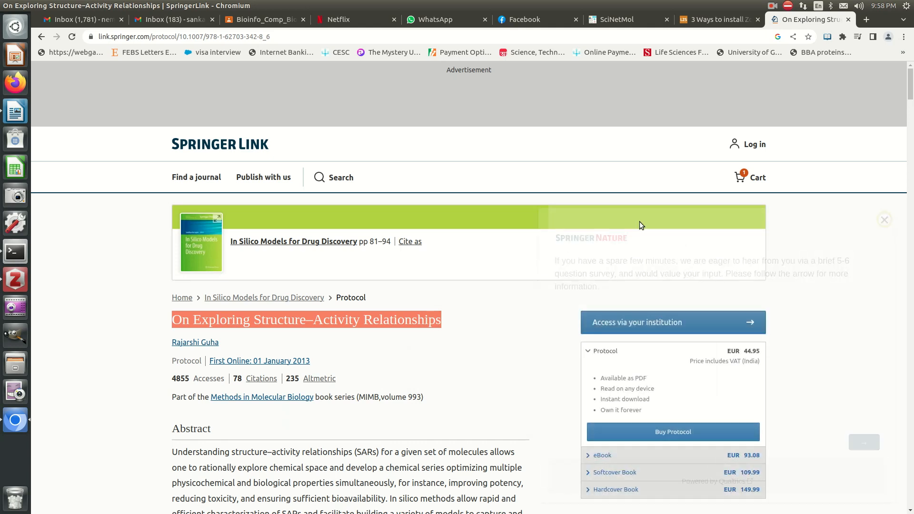
left_click(828, 37)
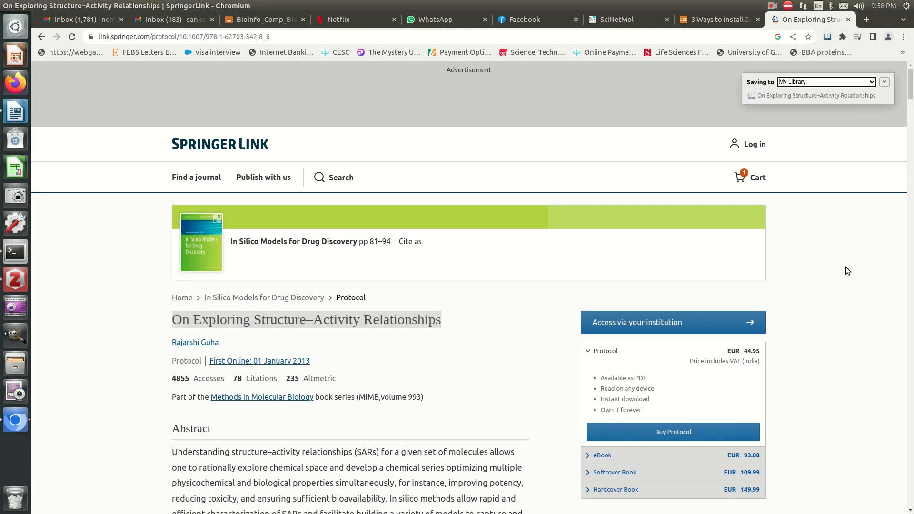
- In Writer, insert a Zotero citation for "On Exploring Structure–Activity Relationships" after "(SAR)" in the last Objective bullet
left_click(22, 116)
left_click(476, 160)
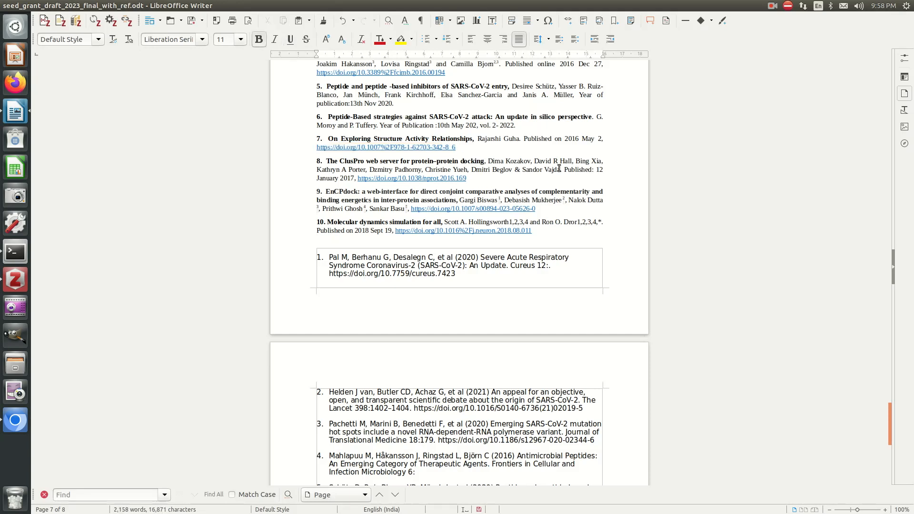
key("Page_Up")
key("Page_Up")
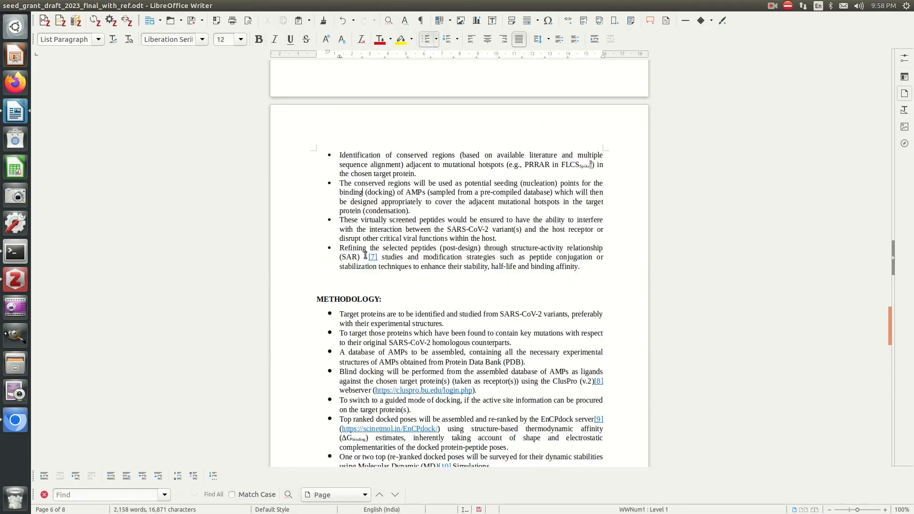
left_click(45, 21)
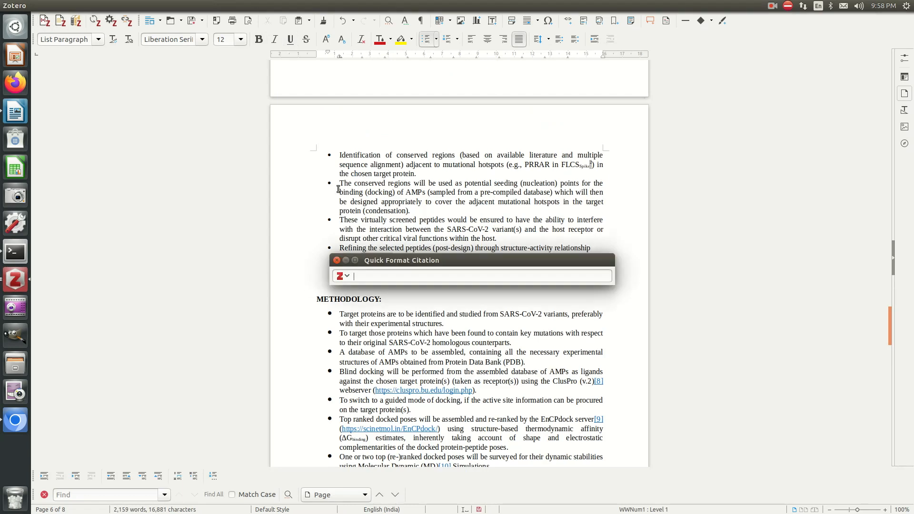
key("ctrl+v")
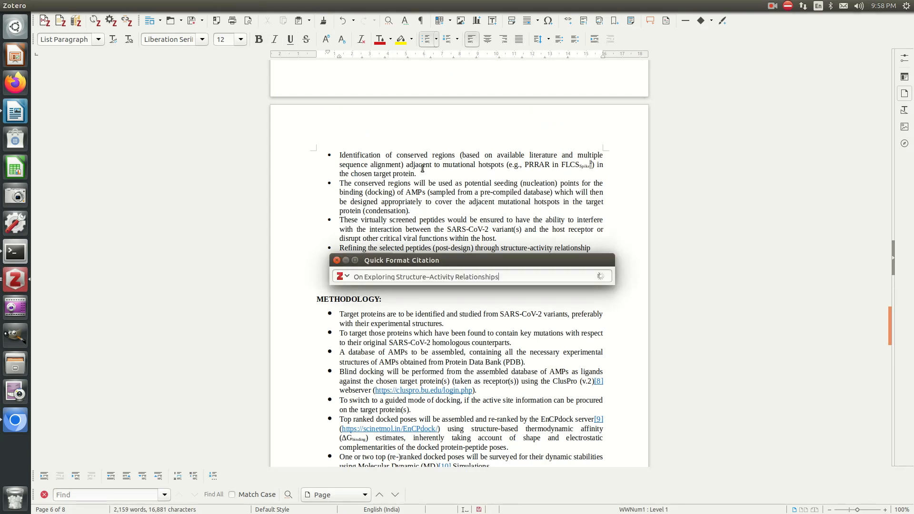
key("Return")
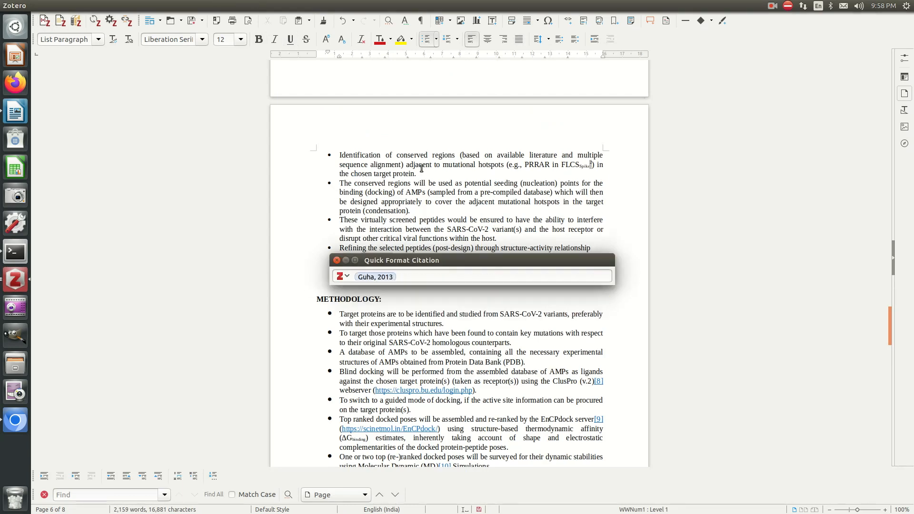
key("Return")
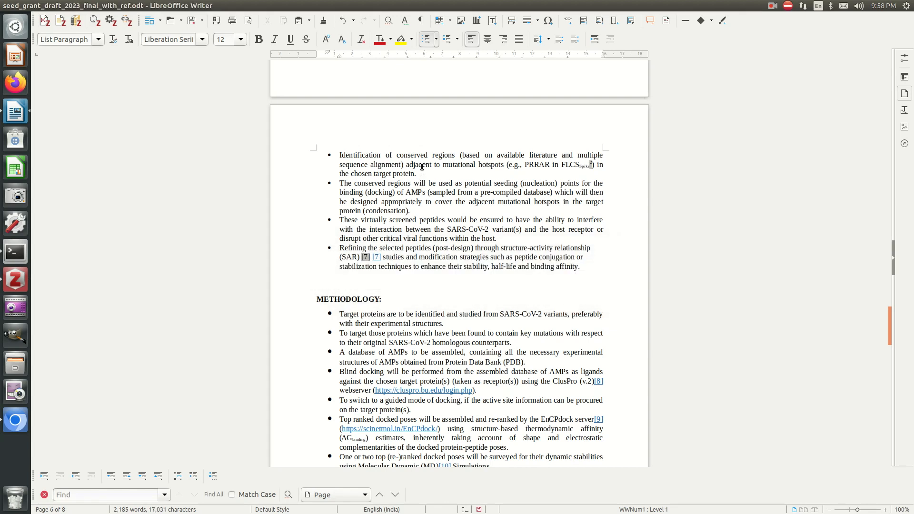
- Delete the old hyperlinked [7] that follows the new Zotero citation after "(SAR)" and save the document
key("Delete")
key("Delete")
key("Delete")
key("Delete")
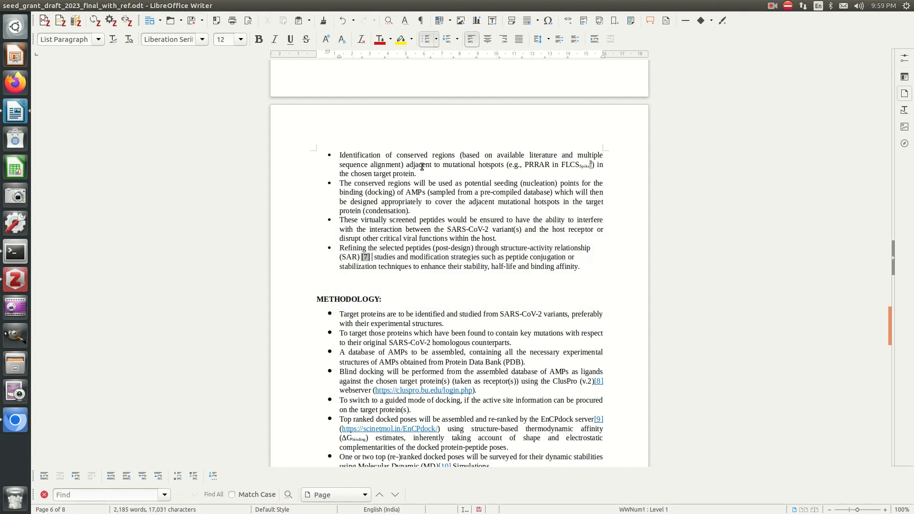
key("ctrl+s")
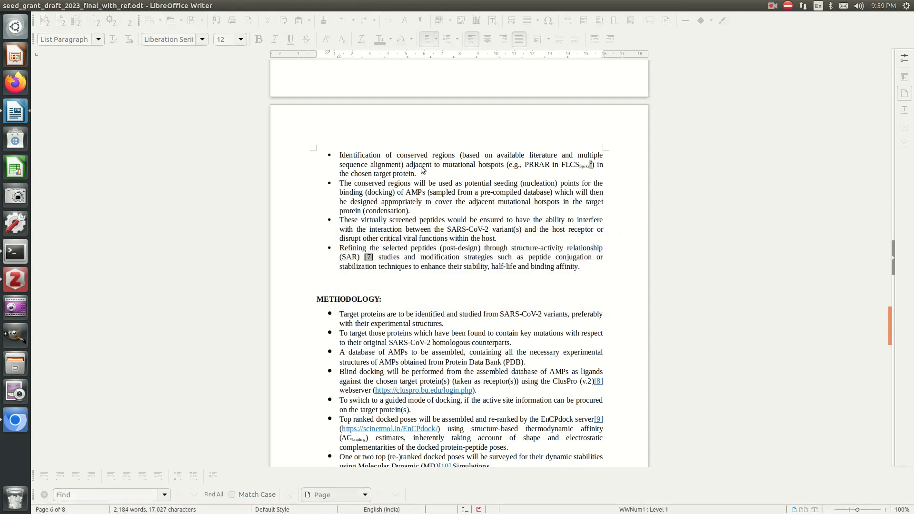
- Review the Zotero bibliography and the in-text citations in the Statement of the Problem, Objective and Methodology sections
key("Page_Down")
key("Page_Down")
key("Page_Down")
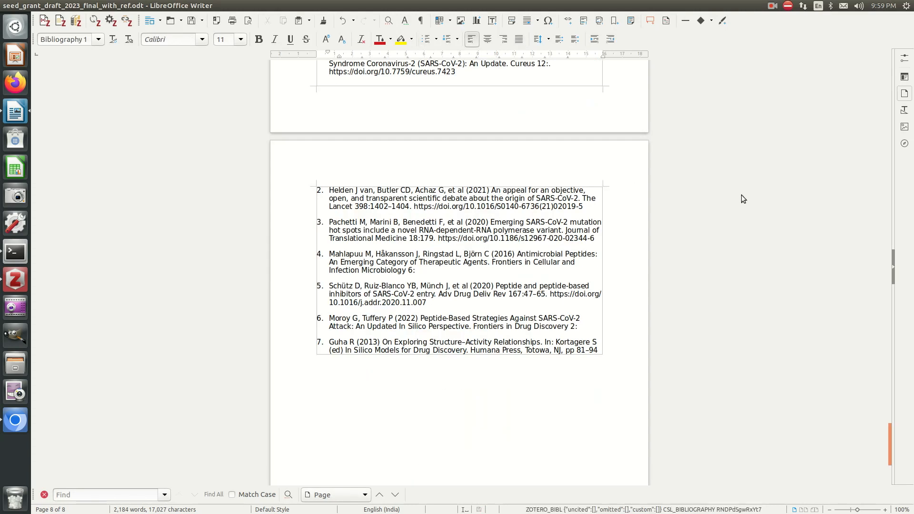
left_click(559, 342)
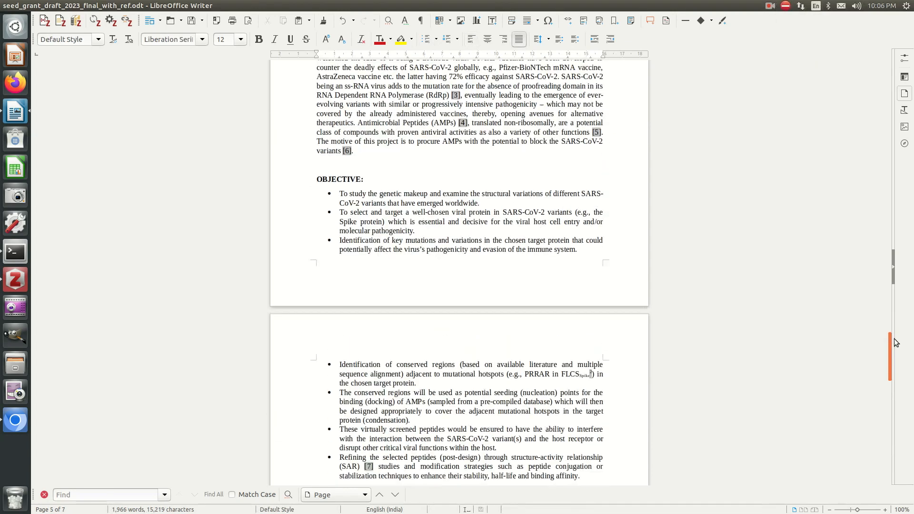
left_click_drag(895, 340, 895, 380)
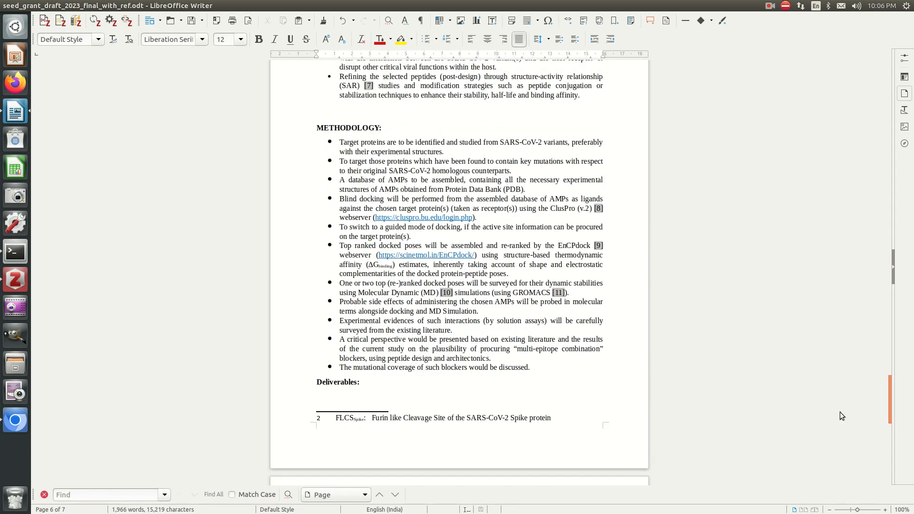
left_click_drag(891, 391, 870, 333)
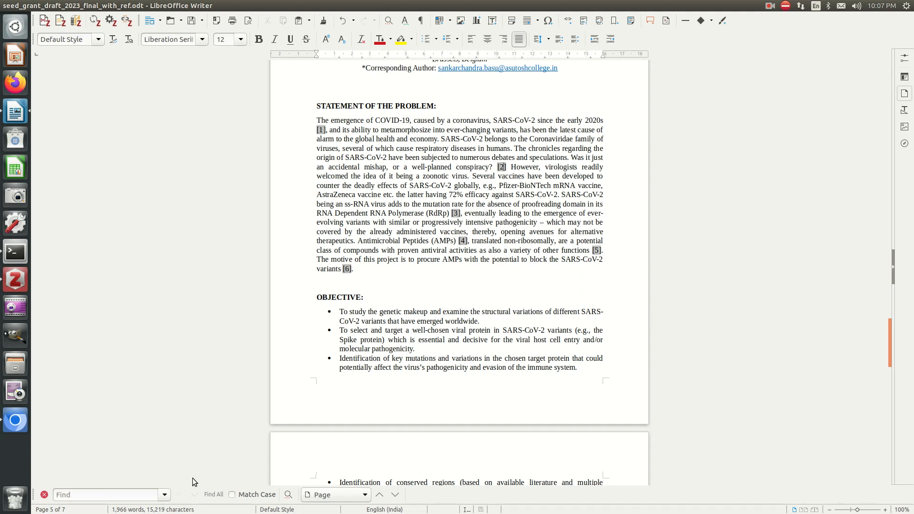
- In a new Chromium tab, search Google for the author's name with "murky origins sars-cov-2 current science" and open the commentary PDF
left_click(21, 421)
key("ctrl+t")
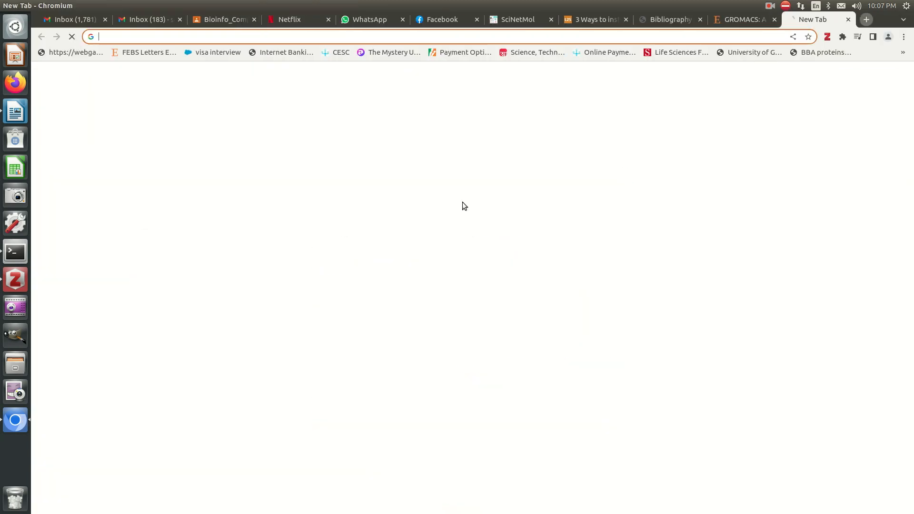
left_click(391, 208)
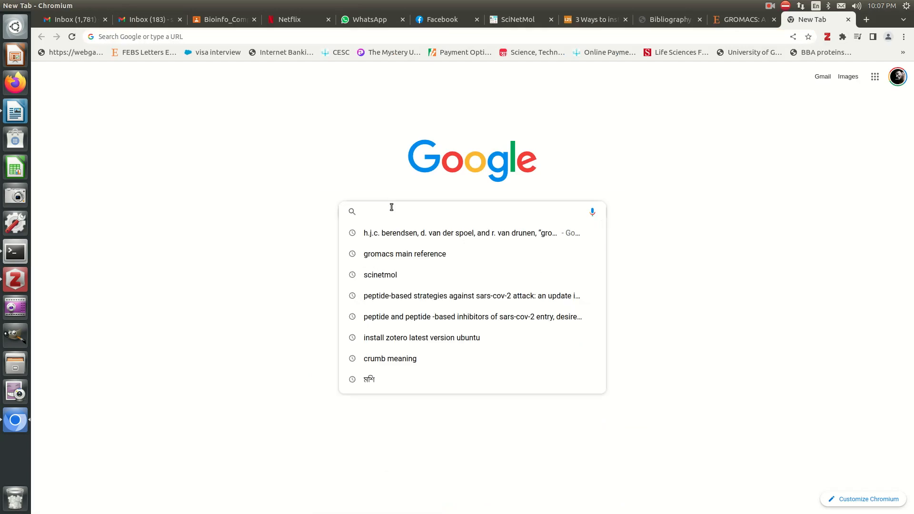
type("balaram")
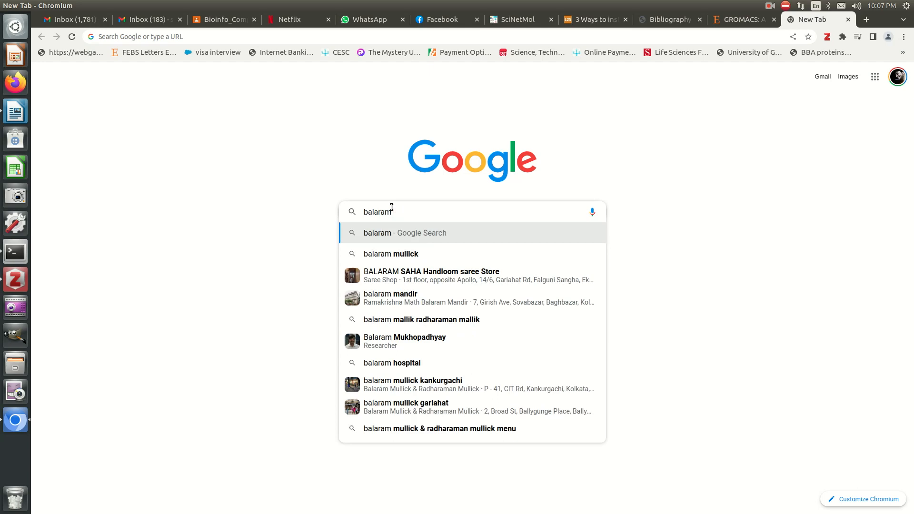
type("p.")
key("End")
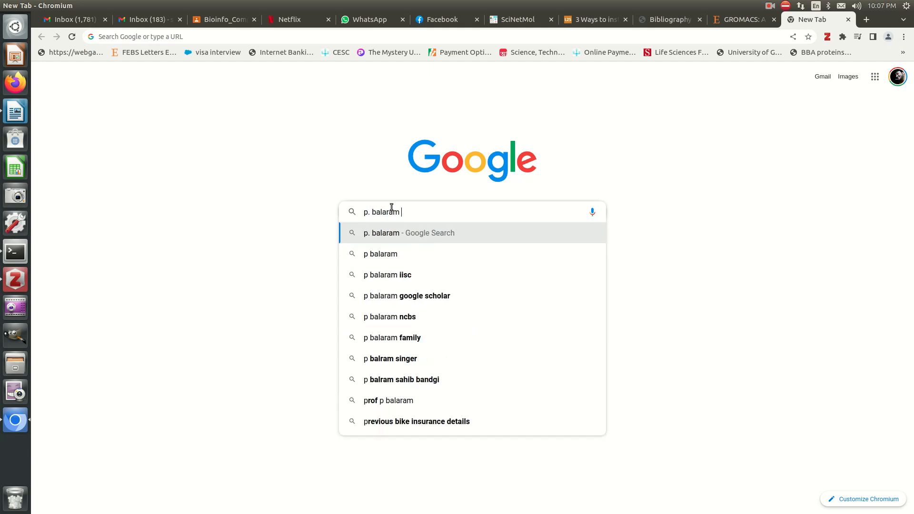
type("mu")
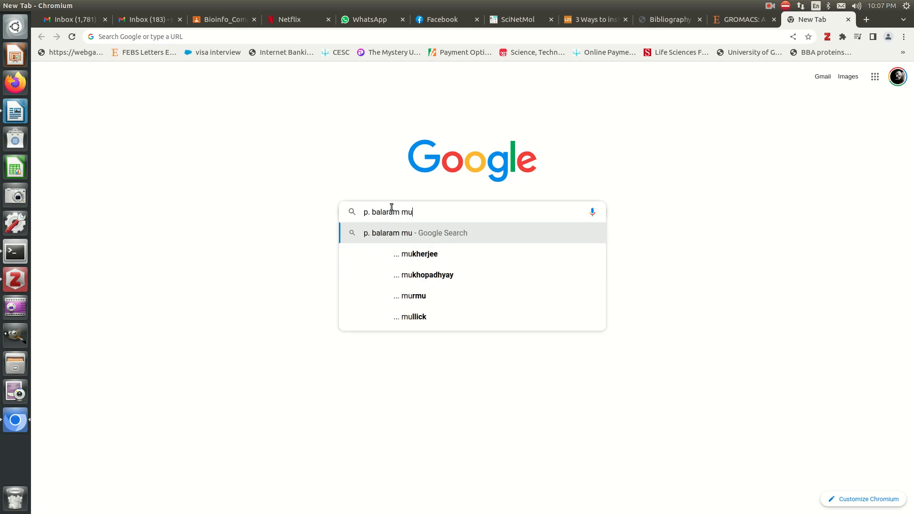
type("rky origi")
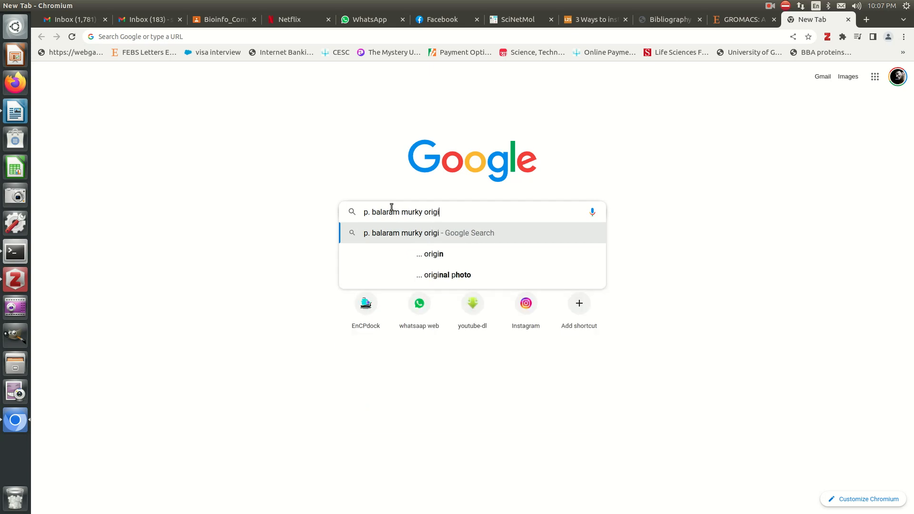
type("ns saras")
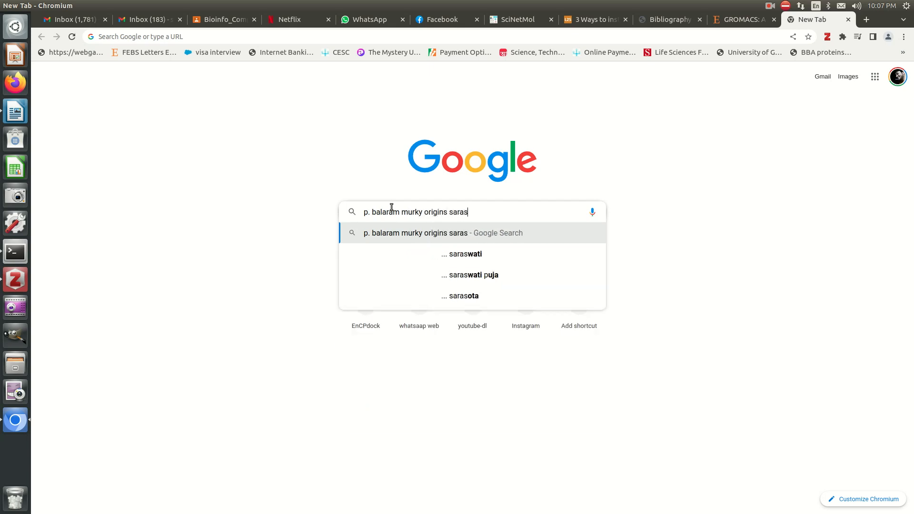
type("-cov-2")
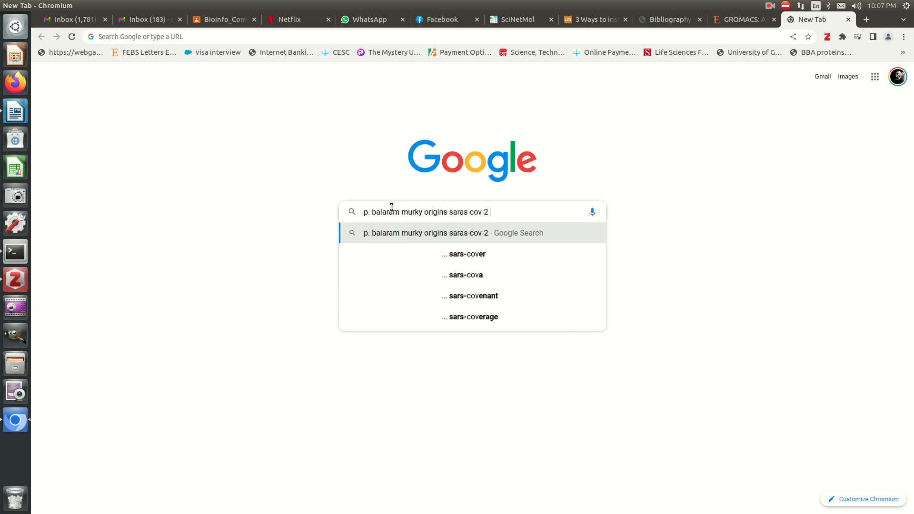
key("BackSpace")
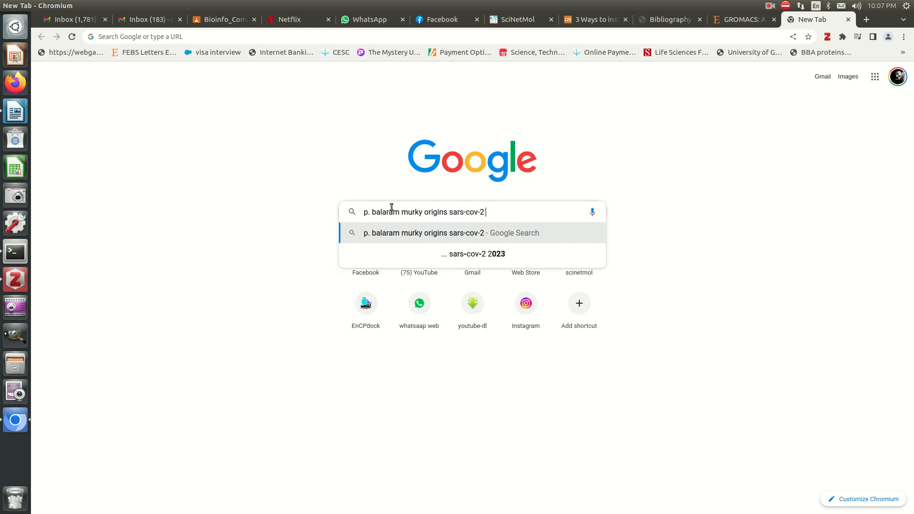
type("curr")
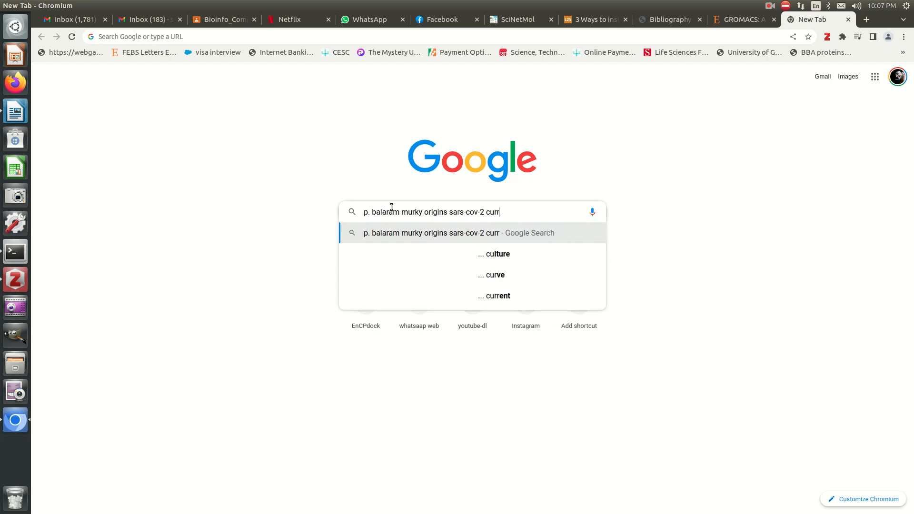
type("ent science")
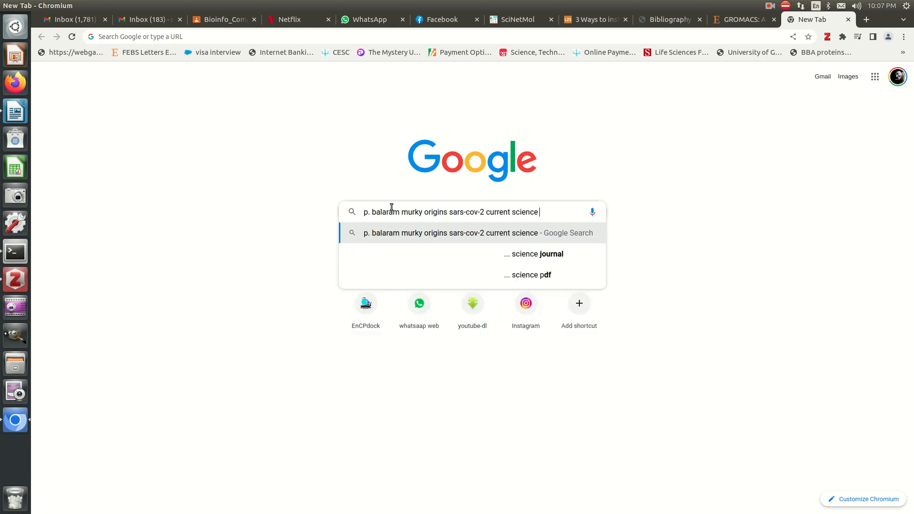
key("Return")
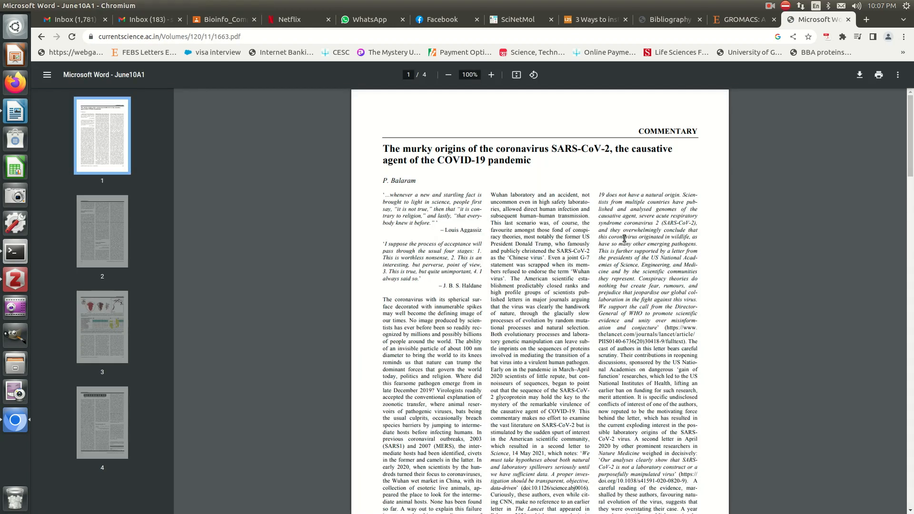
- Examine the title of the SARS-CoV-2 origins commentary, and return to the Statement of the Problem in Writer
left_click_drag(384, 148, 541, 169)
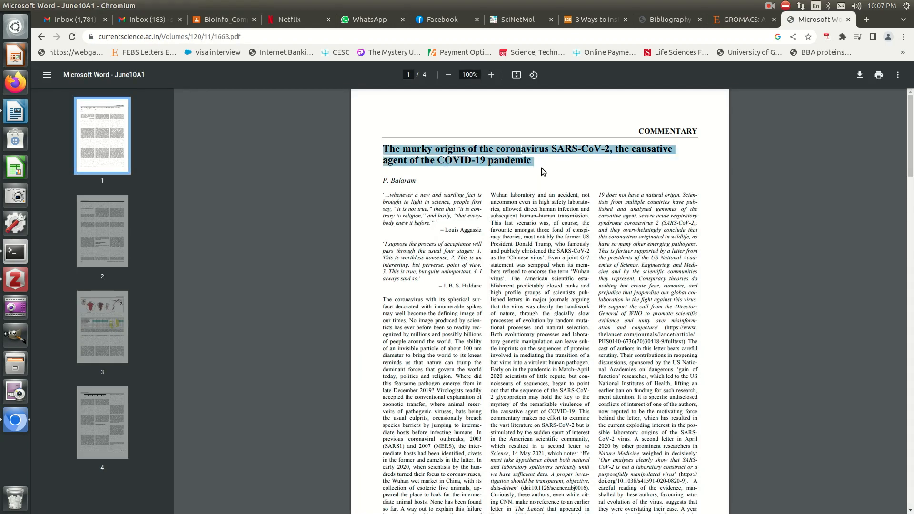
left_click(762, 220)
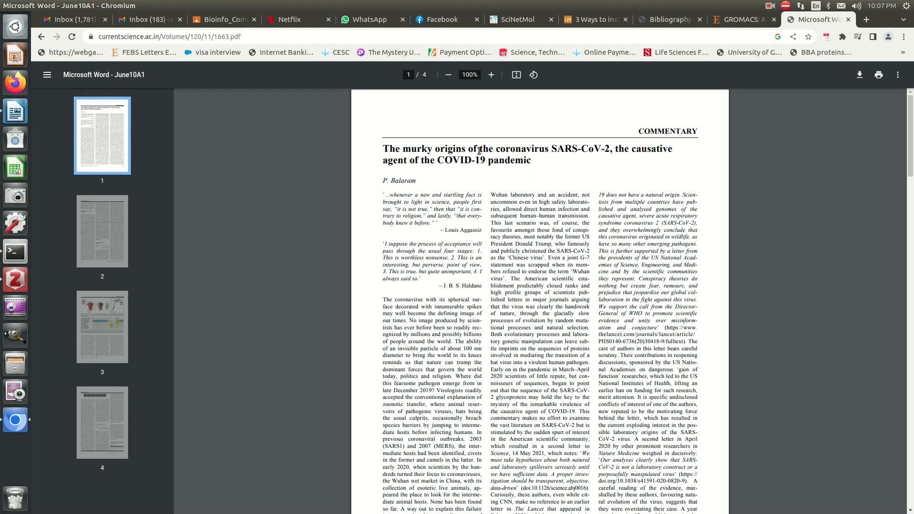
left_click(15, 115)
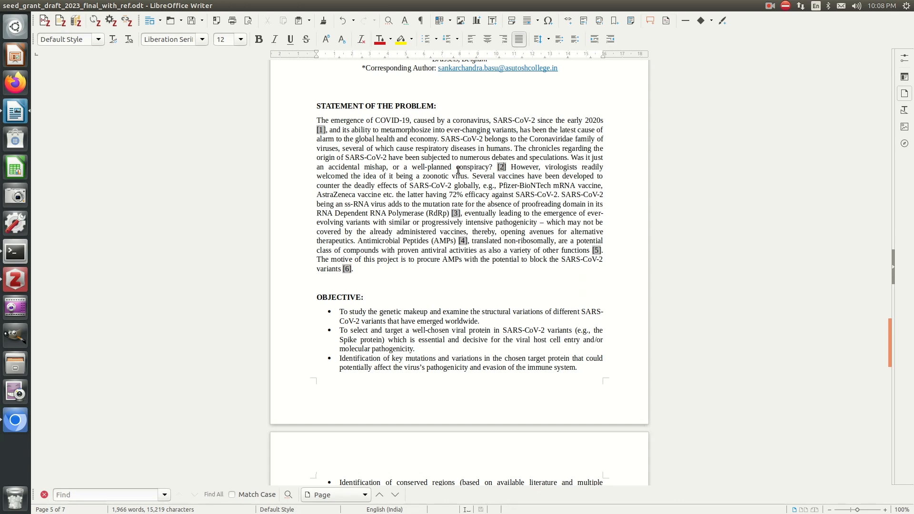
- Edit the Zotero citation [2] after "conspiracy?" and add the CURRENT SCIENCE 120(11) article "The murky origins of the coronavirus SARS-CoV-2"
left_click(42, 22)
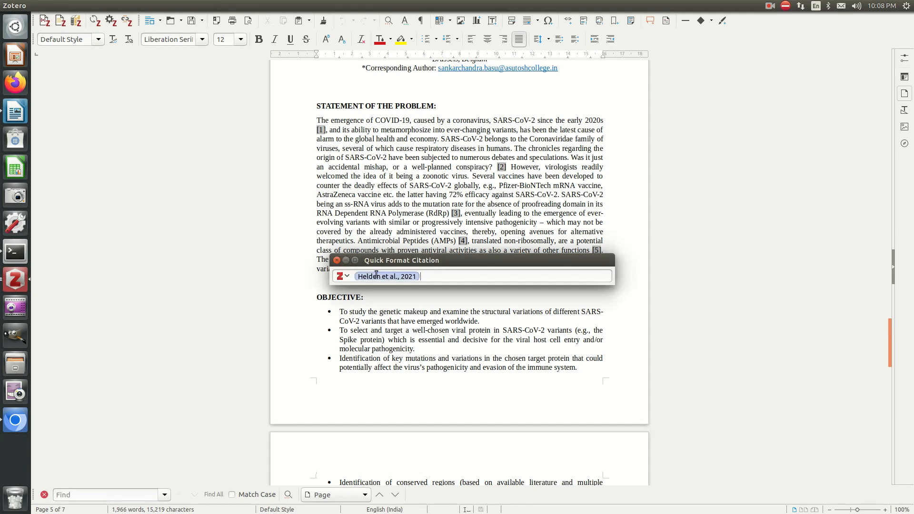
key("ctrl+v")
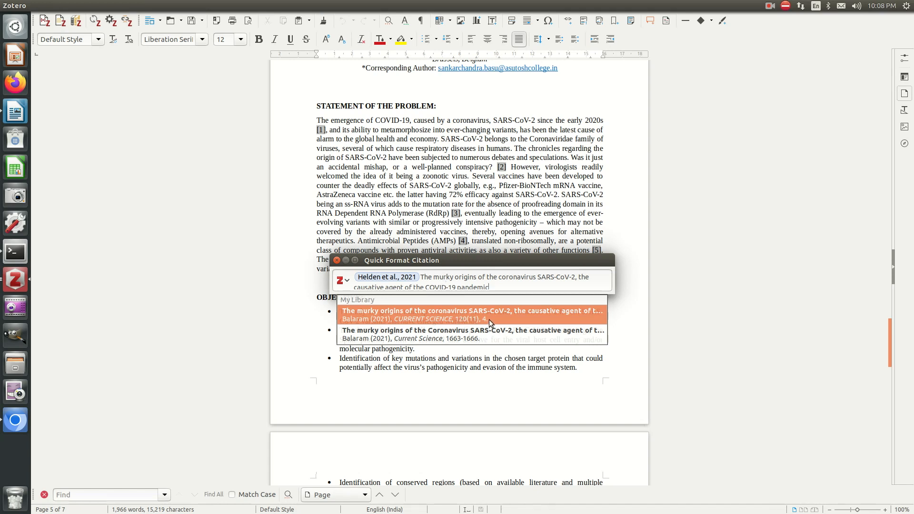
left_click(555, 313)
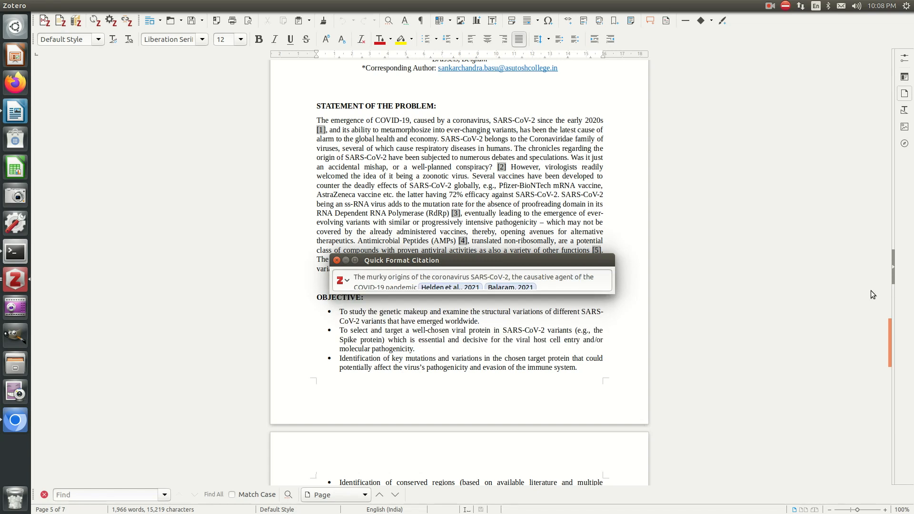
- Clear the leftover article title text from the citation entry and apply the two-source citation to the document
key("shift+Down")
key("BackSpace")
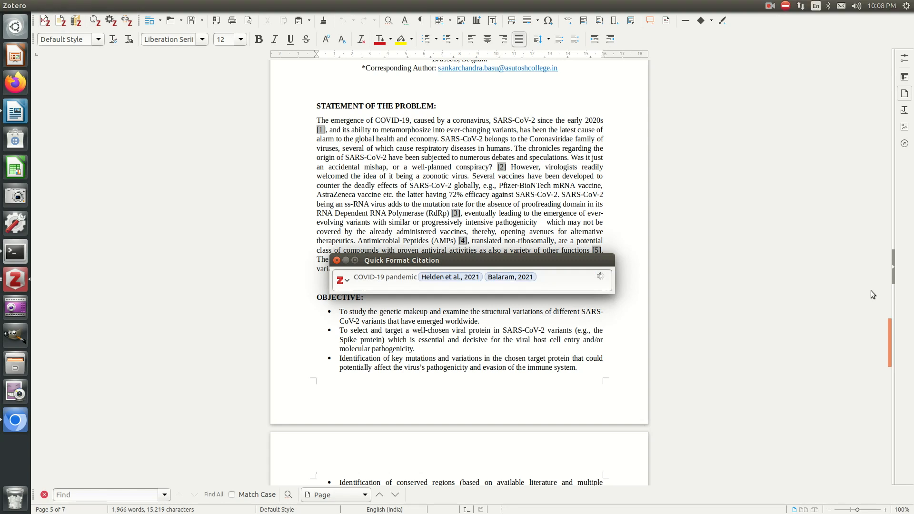
key("shift+Right")
key("shift+Right")
key("shift+Right")
key("shift+Right")
key("shift+Right")
key("shift+Right")
key("shift+Right")
key("shift+Right")
key("shift+Right")
key("shift+Right")
key("shift+Right")
key("shift+Right")
key("shift+Right")
key("shift+Right")
key("shift+Right")
key("shift+Right")
key("shift+Right")
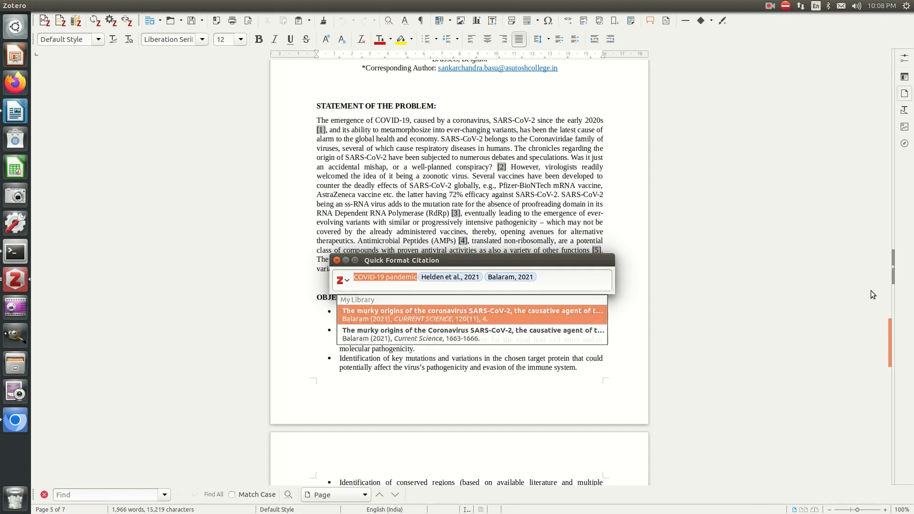
key("BackSpace")
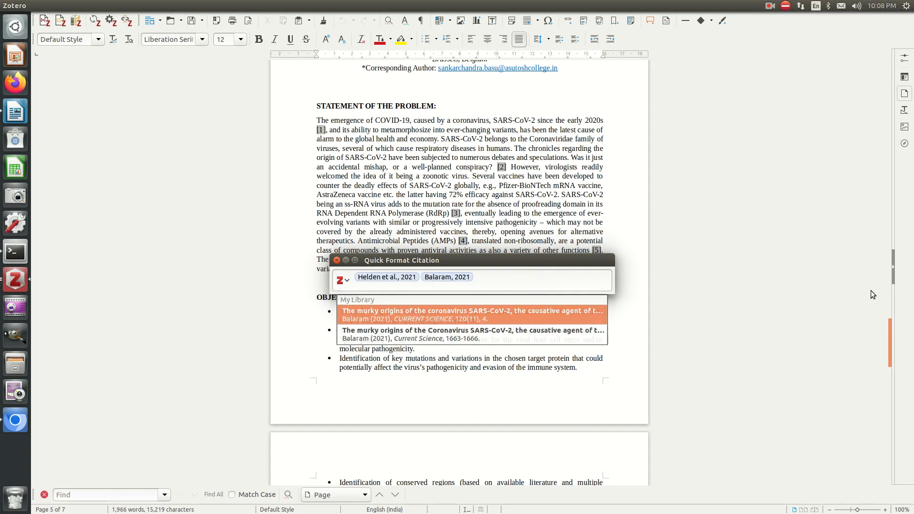
key("Return")
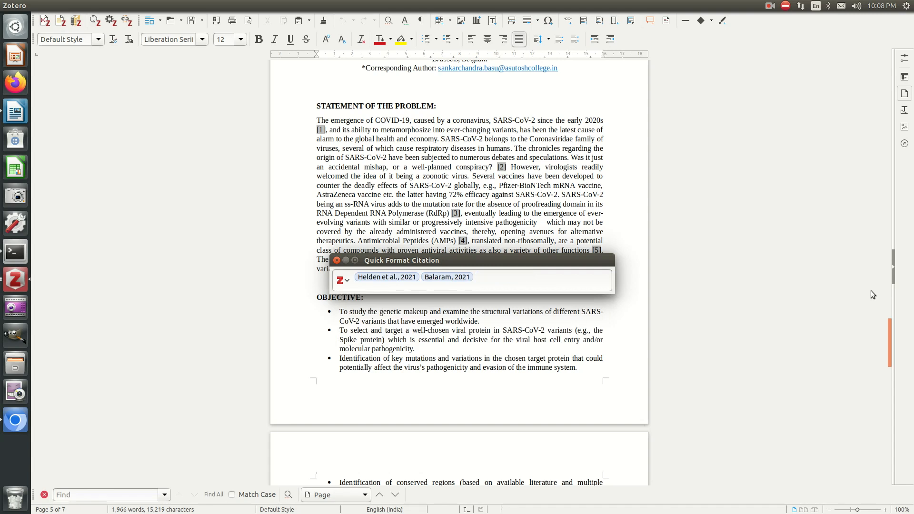
key("Return")
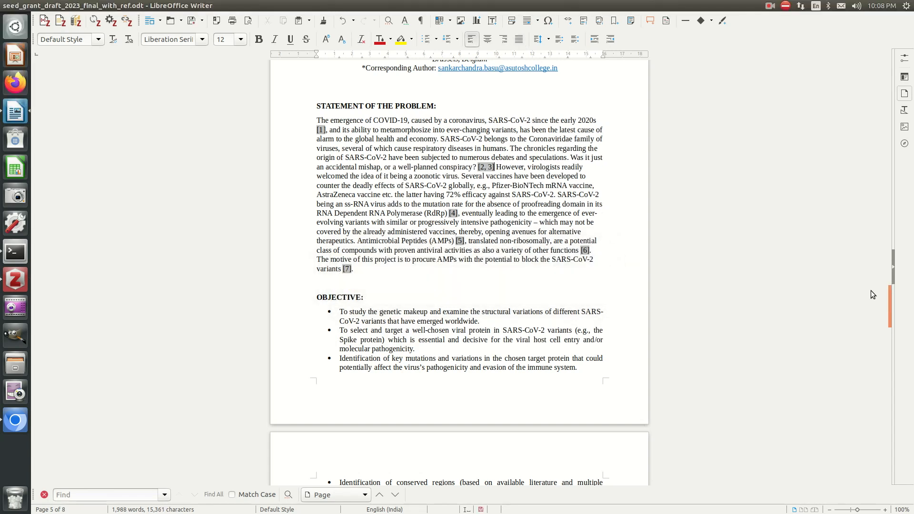
- Justify the Statement of the Problem paragraph again and save the document
key("ctrl+j")
key("ctrl+s")
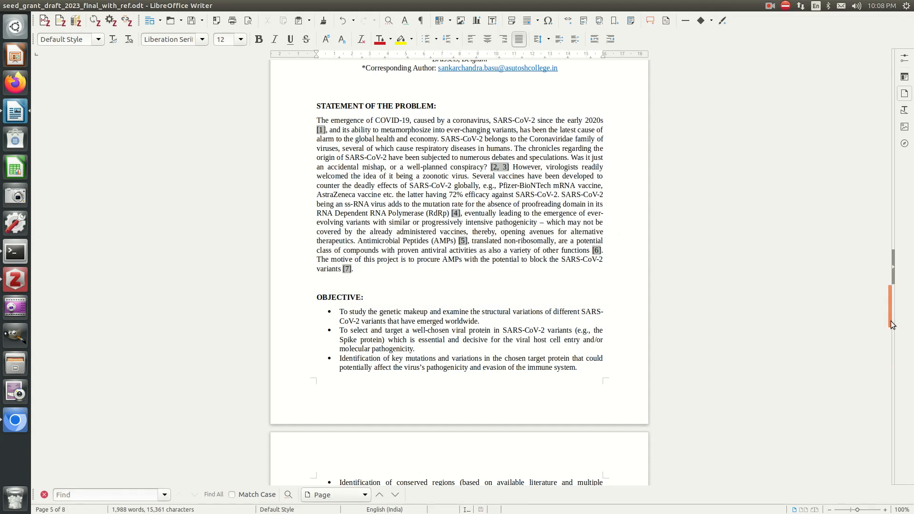
- Set the font of the entire Zotero bibliography under References to Liberation Serif
left_click_drag(890, 319, 881, 419)
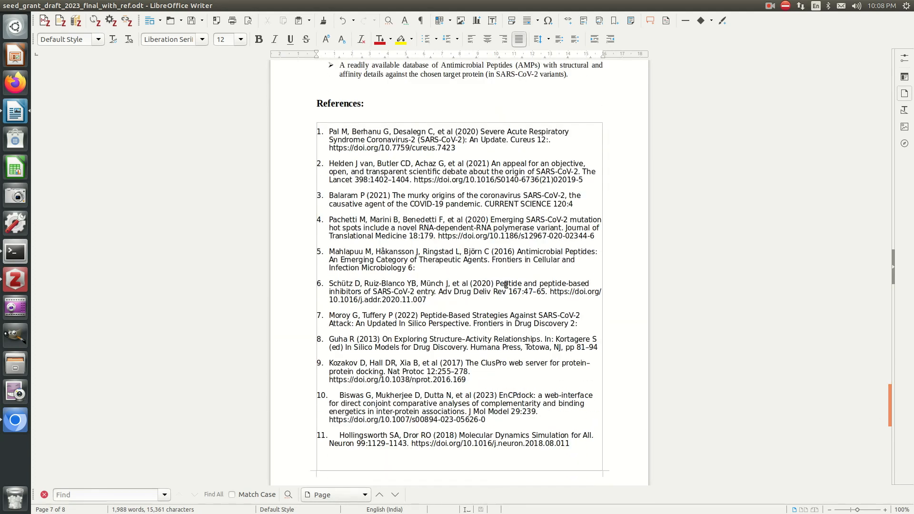
left_click(615, 360)
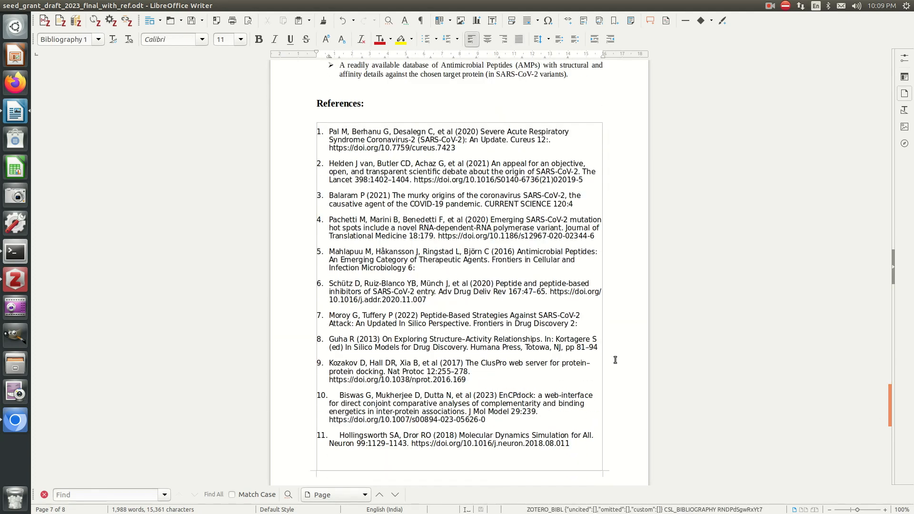
key("ctrl+a")
left_click(203, 39)
left_click(205, 51)
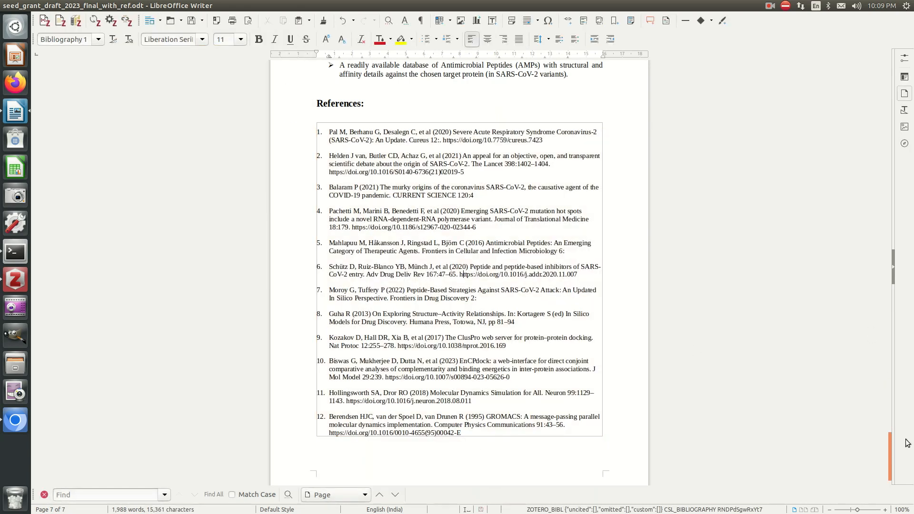
- Review the citation numbering in the Objective and Methodology sections, and the end of the publications list before the project title
left_click_drag(889, 449, 864, 367)
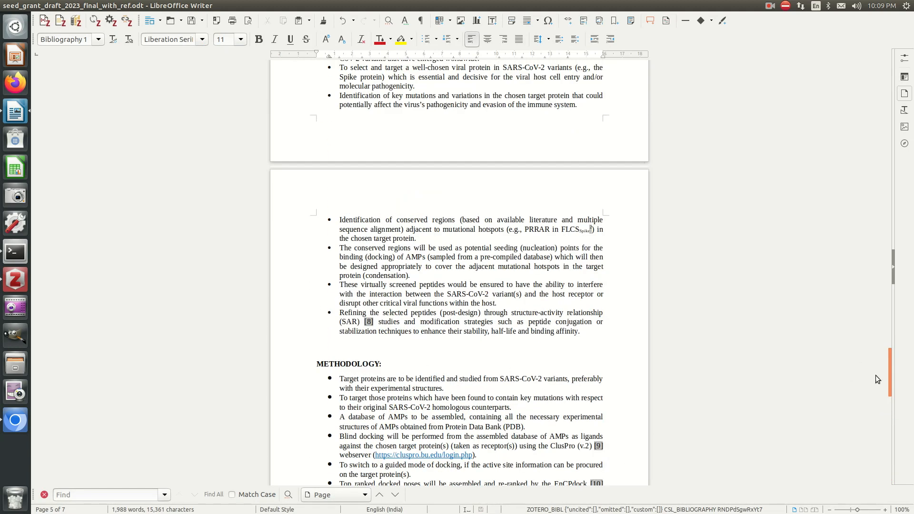
left_click_drag(890, 369, 879, 390)
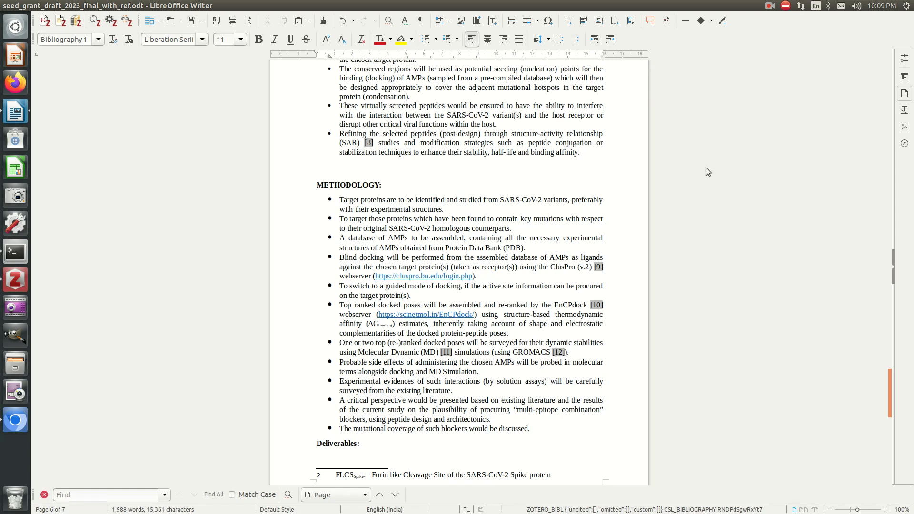
left_click_drag(890, 390, 862, 361)
scroll(852, 328, "up", 10)
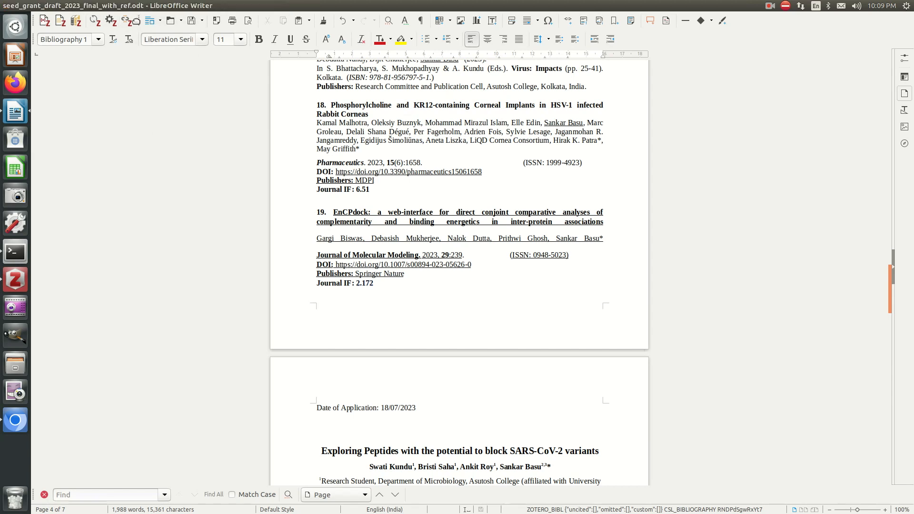
left_click(508, 269)
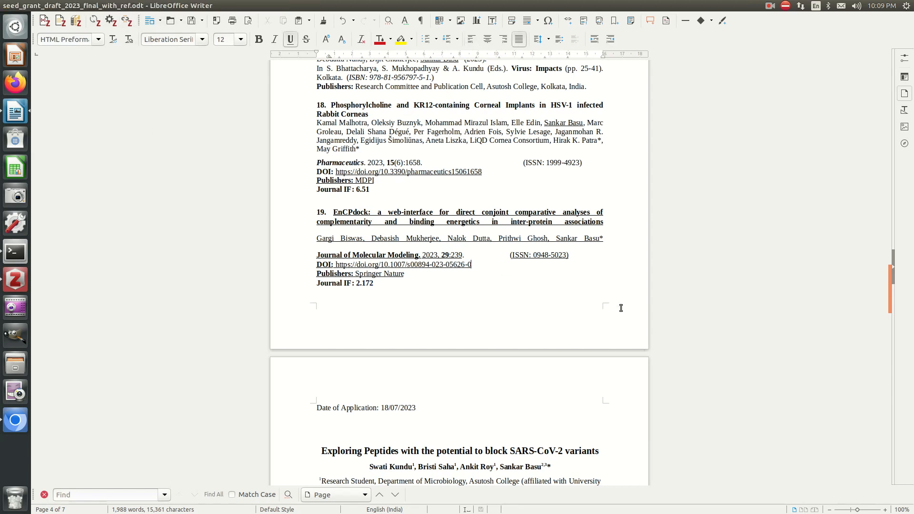